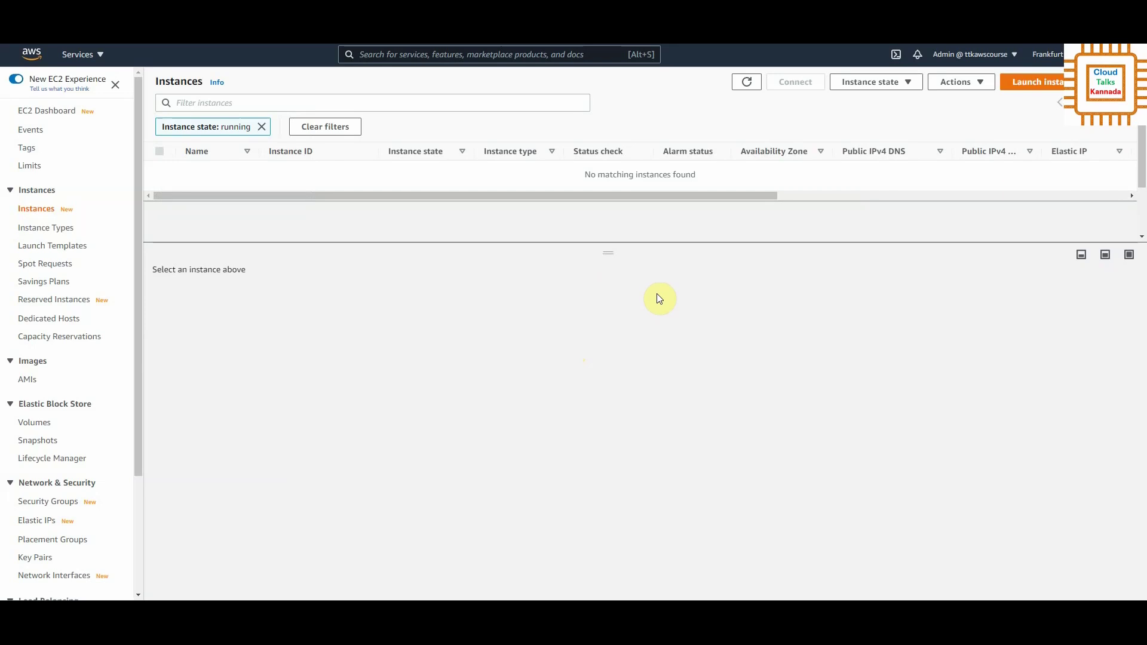
Start launching a new instance from the Microsoft Windows Server 2019 Base AMI with the t2.micro instance type
{"action": "left_click", "coordinate": [1050, 90]}
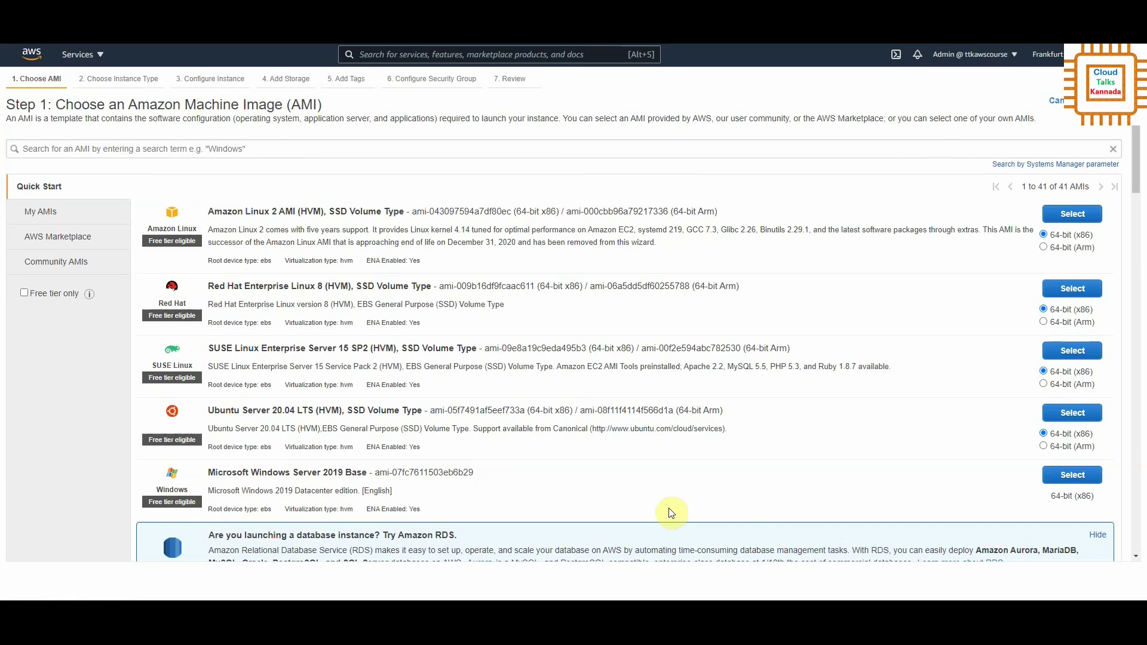
{"action": "left_click", "coordinate": [1074, 476]}
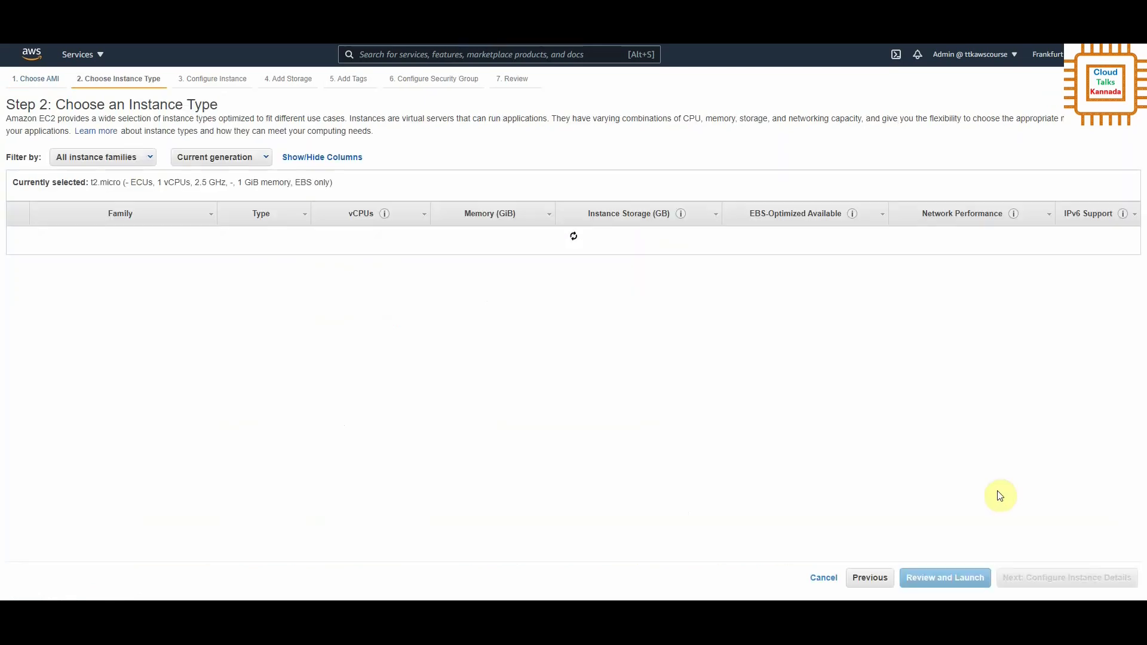
{"action": "left_click", "coordinate": [1109, 576]}
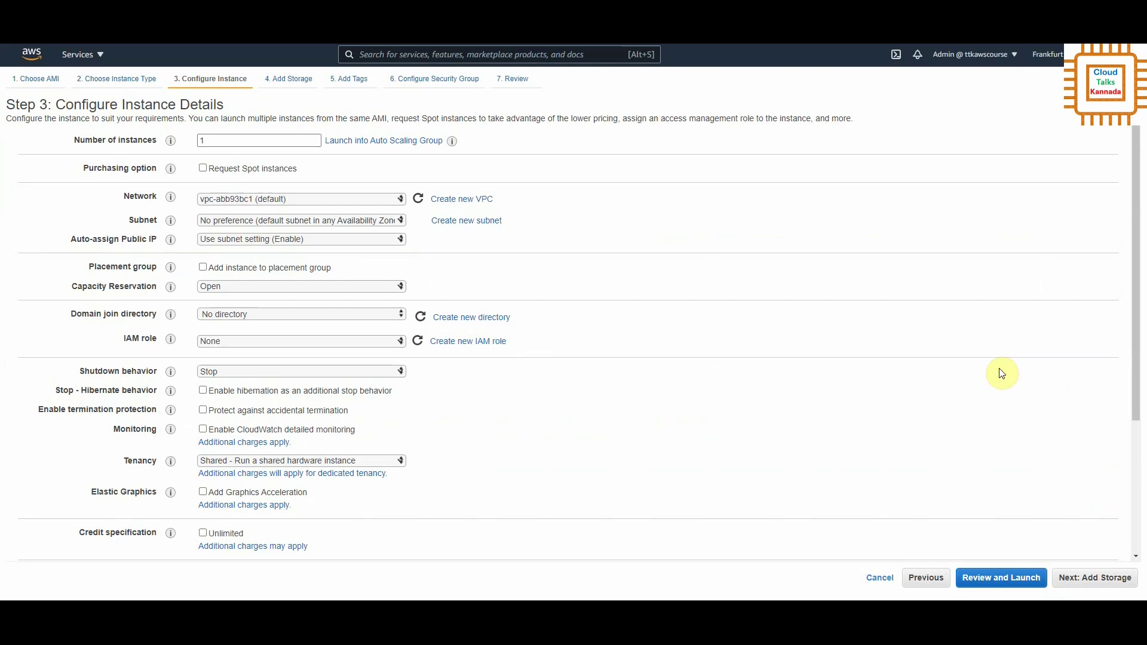
Set the instance's subnet to the default one in eu-central-1a and accept the default root volume storage
{"action": "left_click", "coordinate": [392, 221]}
{"action": "left_click", "coordinate": [357, 263]}
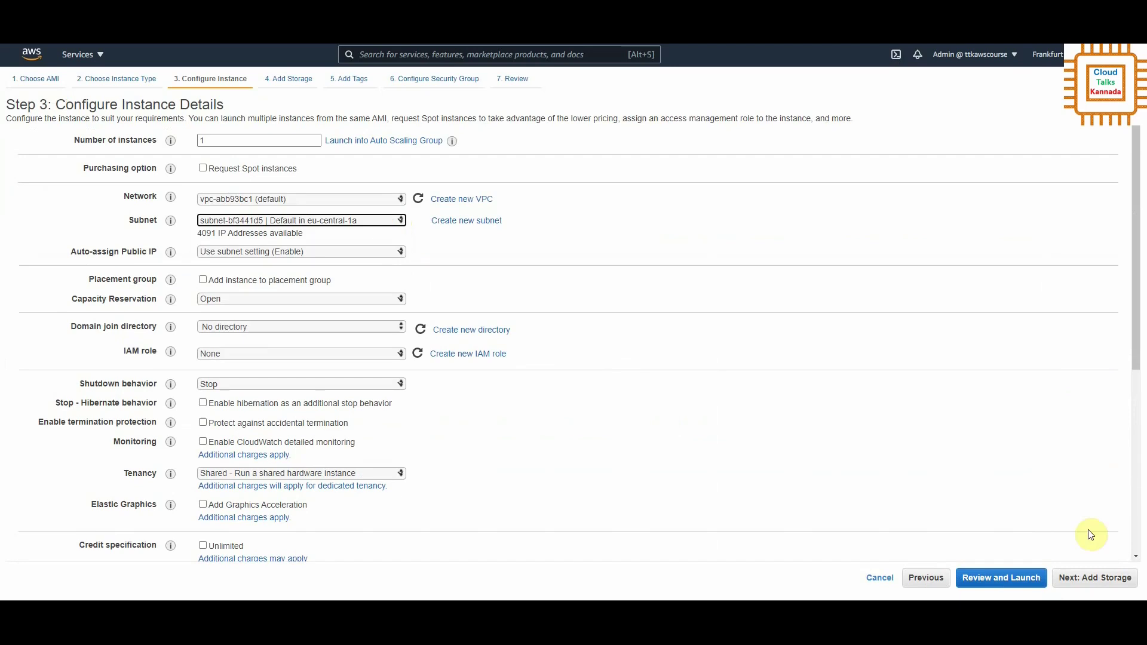
{"action": "left_click", "coordinate": [1075, 578]}
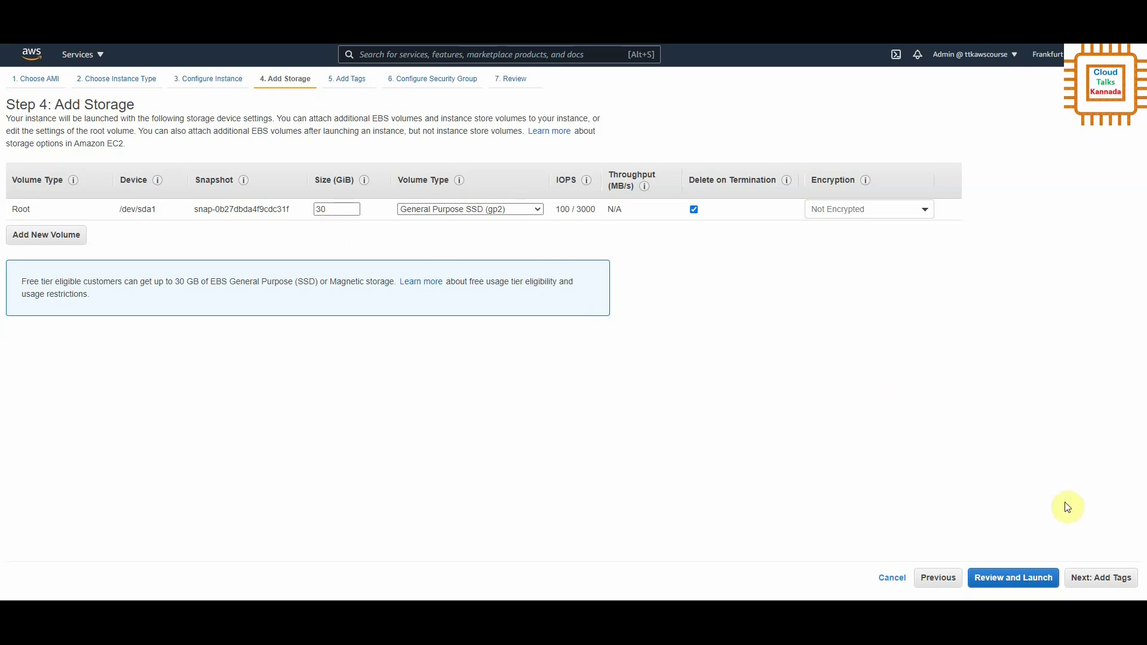
{"action": "left_click", "coordinate": [1107, 580]}
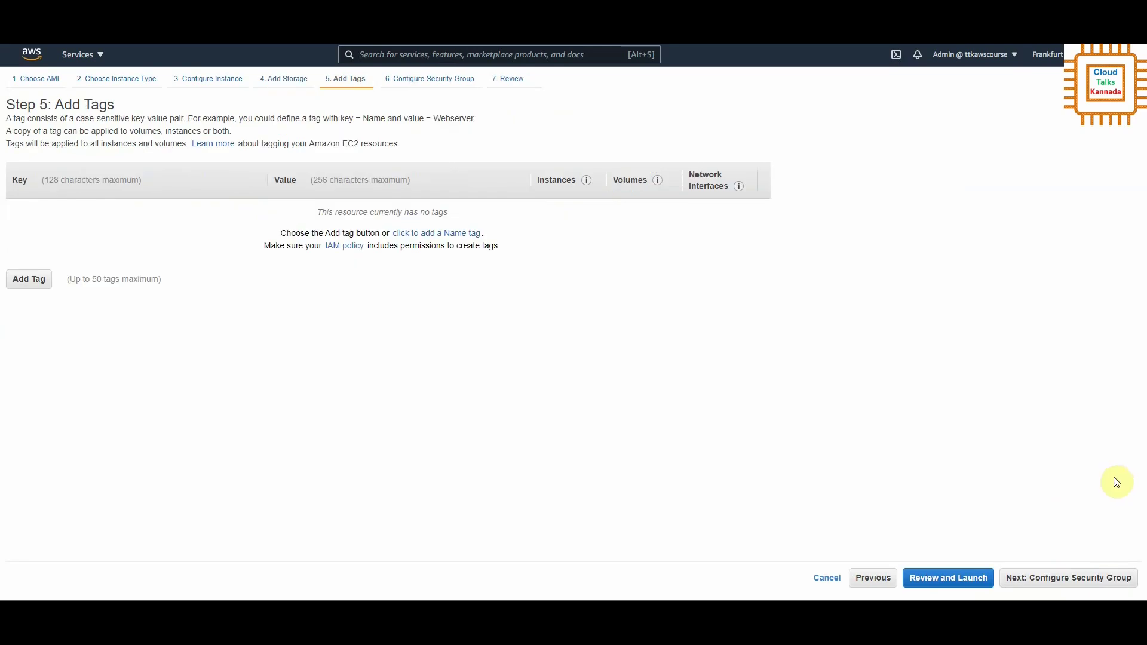
Skip adding tags, assign the existing SG-Windows security group and proceed to the launch review
{"action": "left_click", "coordinate": [1097, 579]}
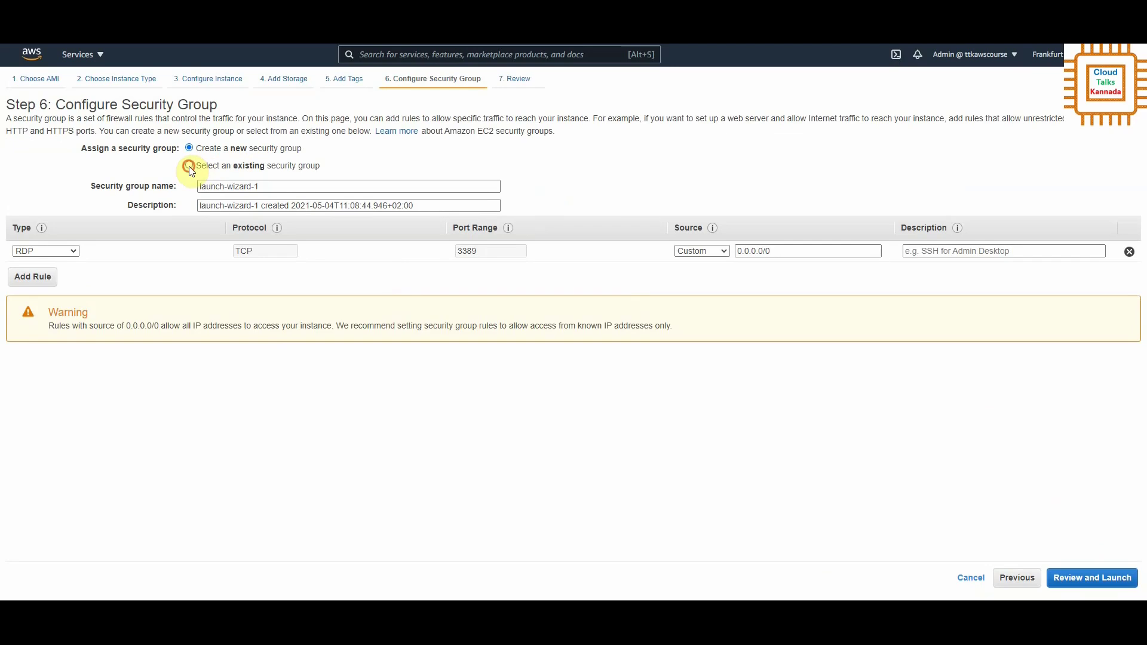
{"action": "left_click", "coordinate": [189, 167]}
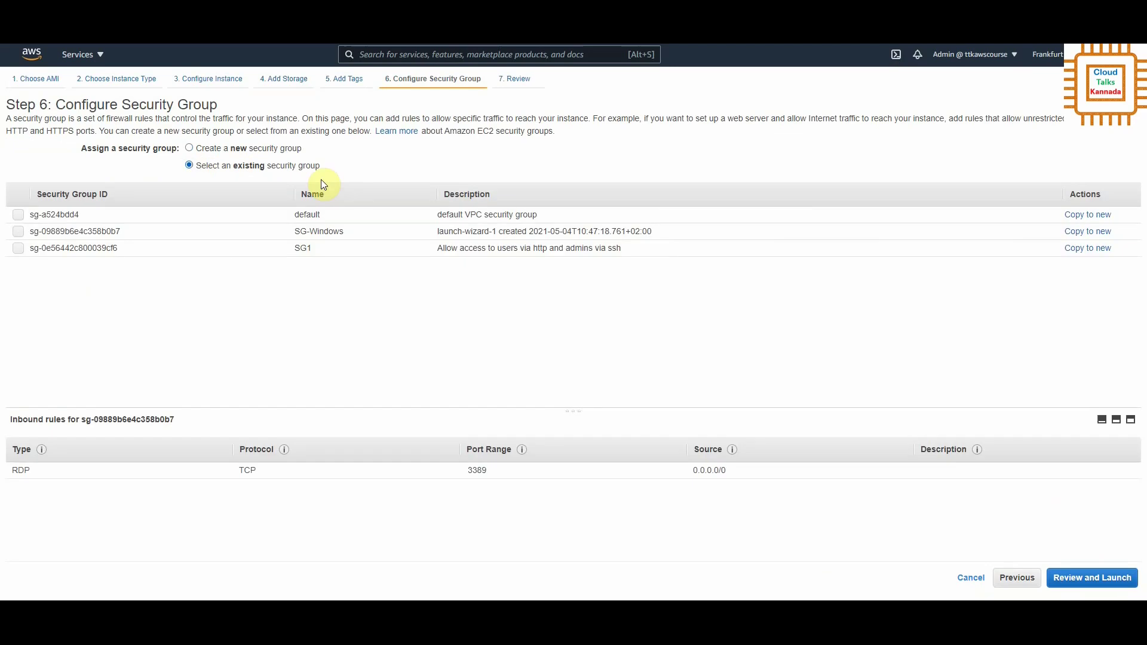
{"action": "left_click", "coordinate": [19, 234]}
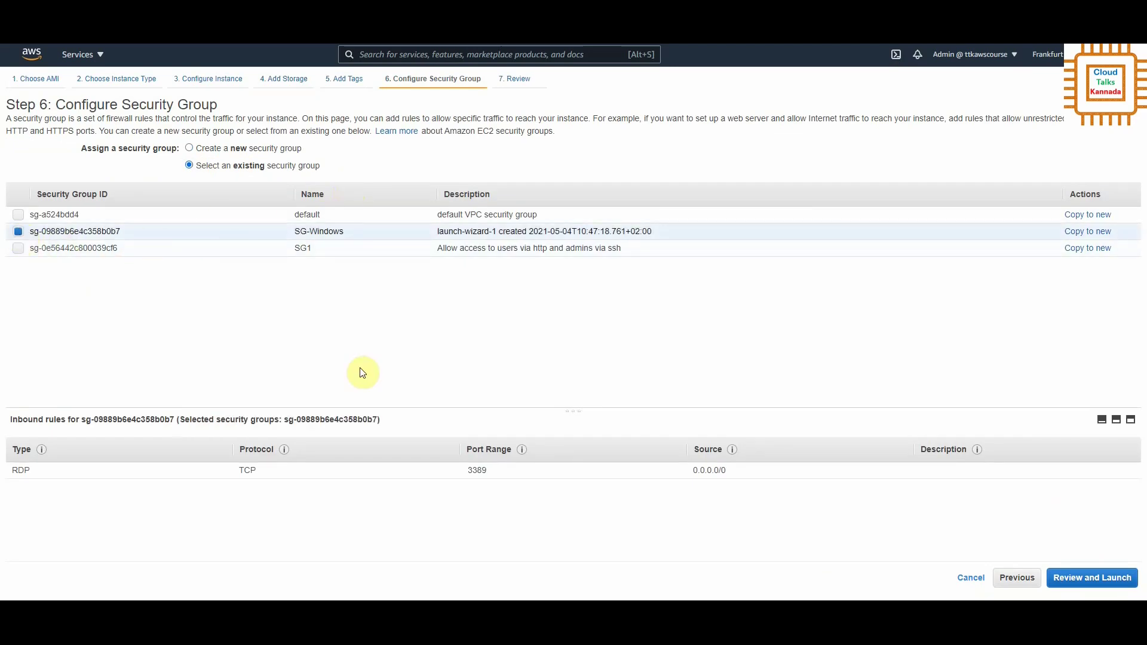
{"action": "double_click", "coordinate": [469, 470]}
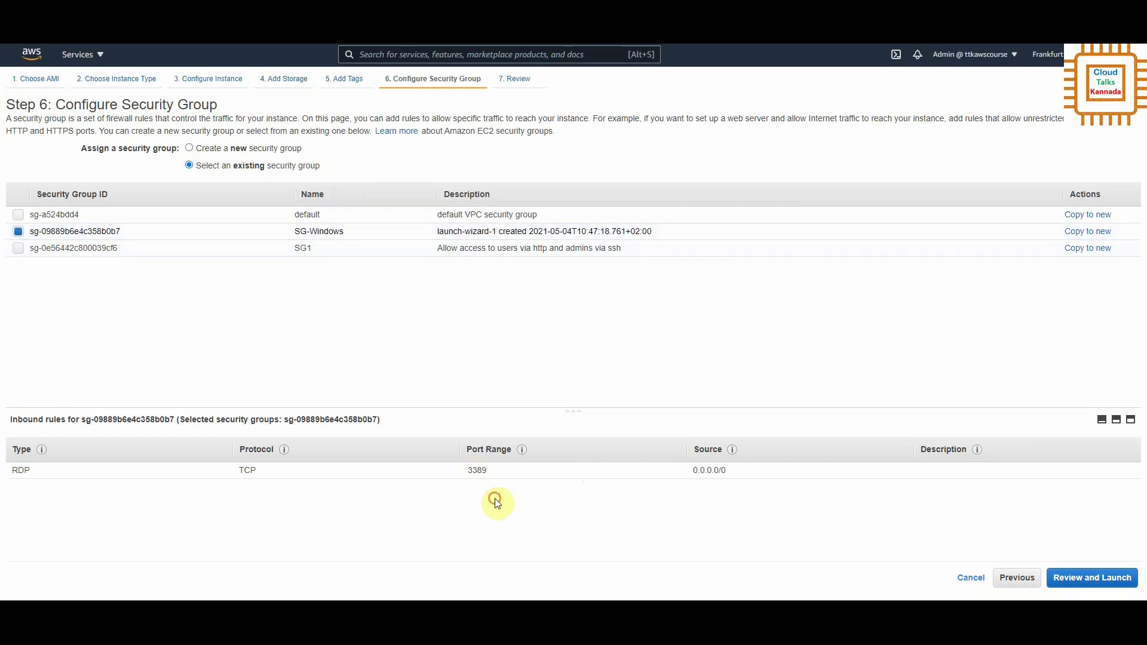
{"action": "left_click", "coordinate": [1072, 570]}
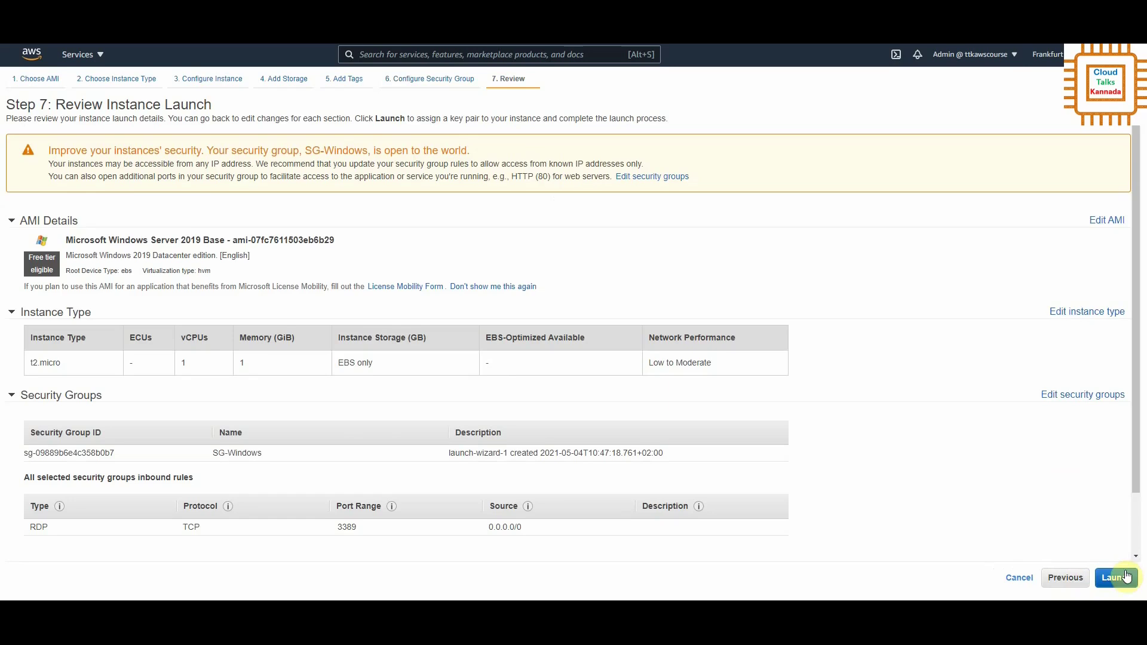
Launch the instance with the existing Windows key pair, acknowledging access to its private key file
{"action": "scroll", "coordinate": [1109, 512], "scroll_direction": "down", "scroll_amount": 1}
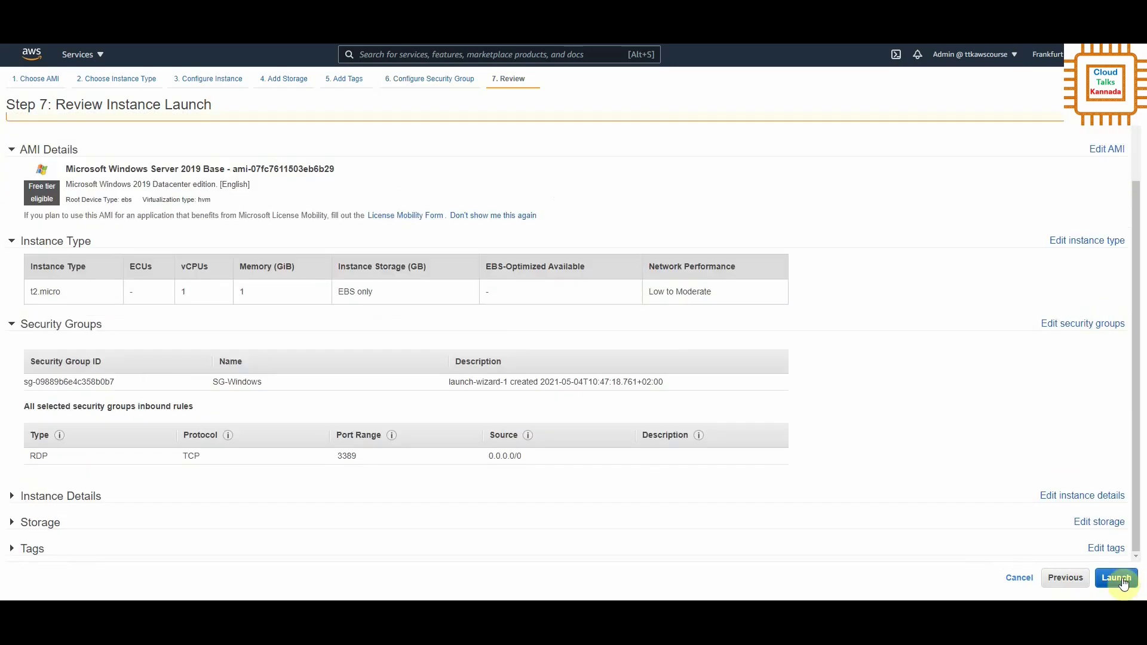
{"action": "left_click", "coordinate": [1118, 580]}
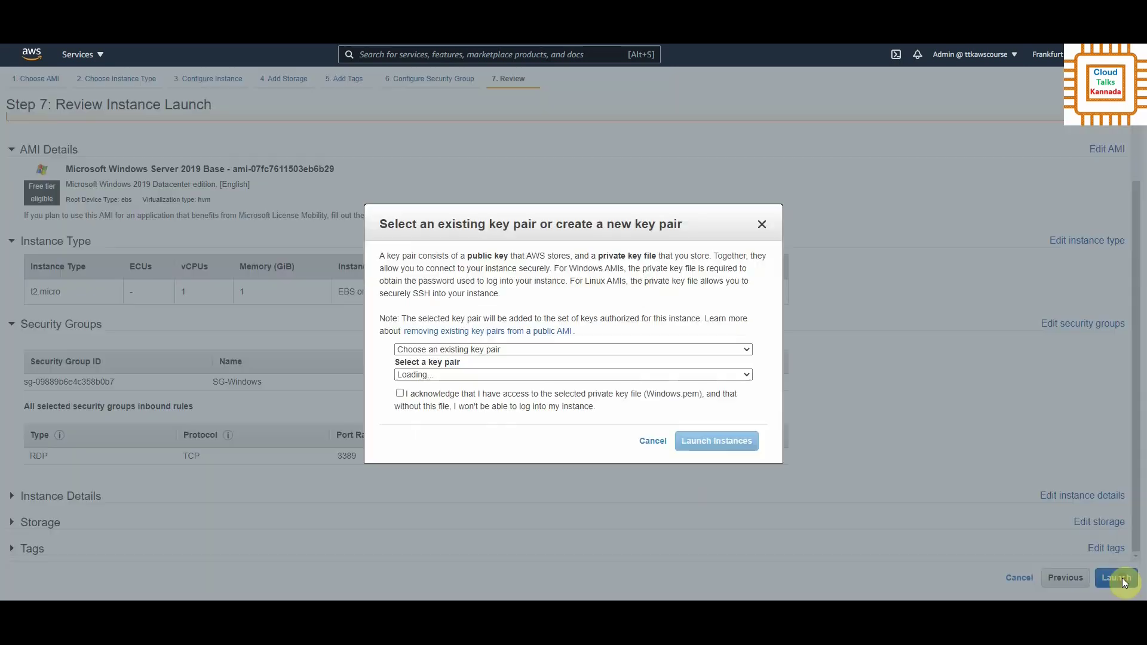
{"action": "left_click", "coordinate": [661, 378]}
{"action": "left_click", "coordinate": [590, 441]}
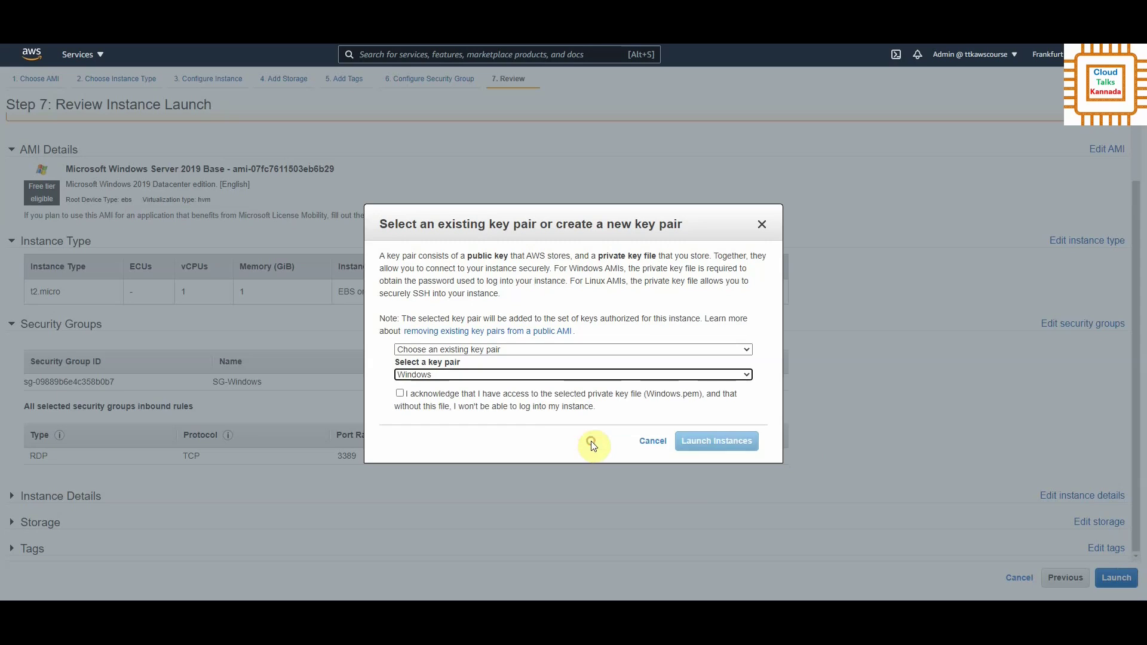
{"action": "left_click", "coordinate": [401, 394]}
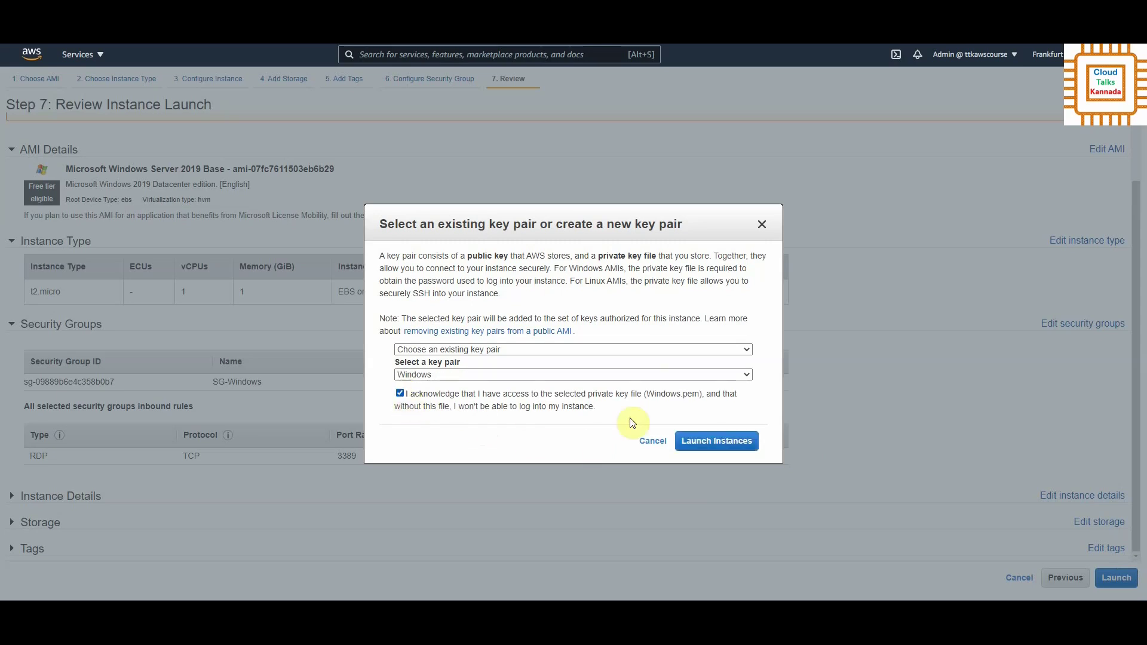
{"action": "left_click", "coordinate": [717, 442]}
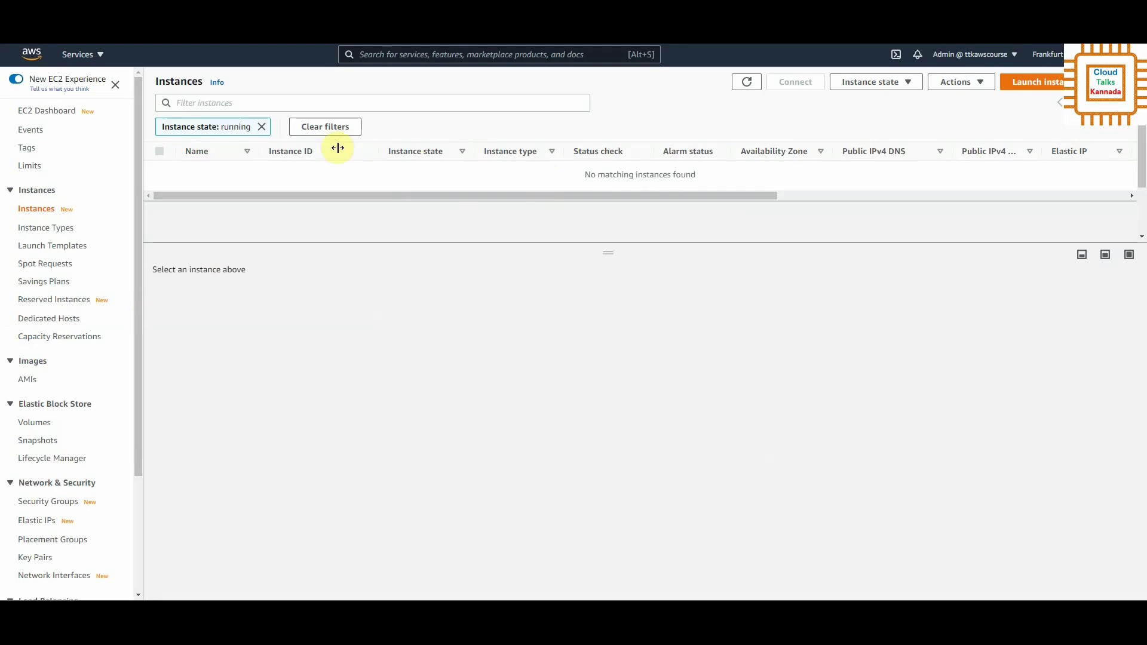
Remove the running-state filter from the instances list and go to the Elastic Block Store volumes
{"action": "left_click", "coordinate": [261, 128]}
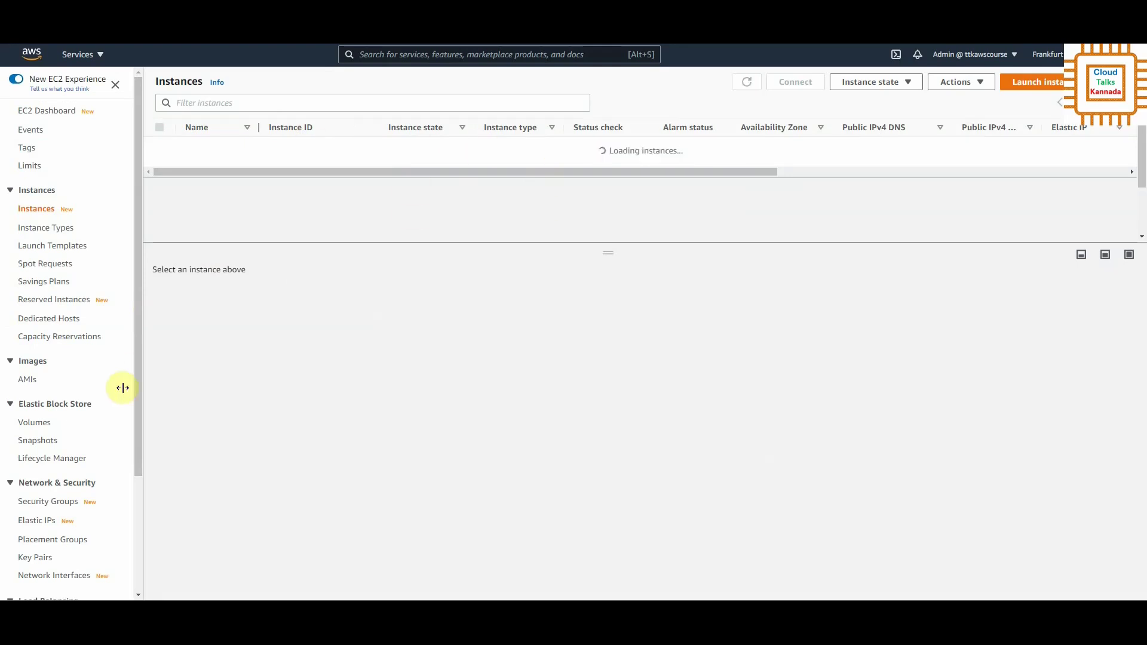
{"action": "left_click_drag", "start_coordinate": [140, 366], "coordinate": [133, 458]}
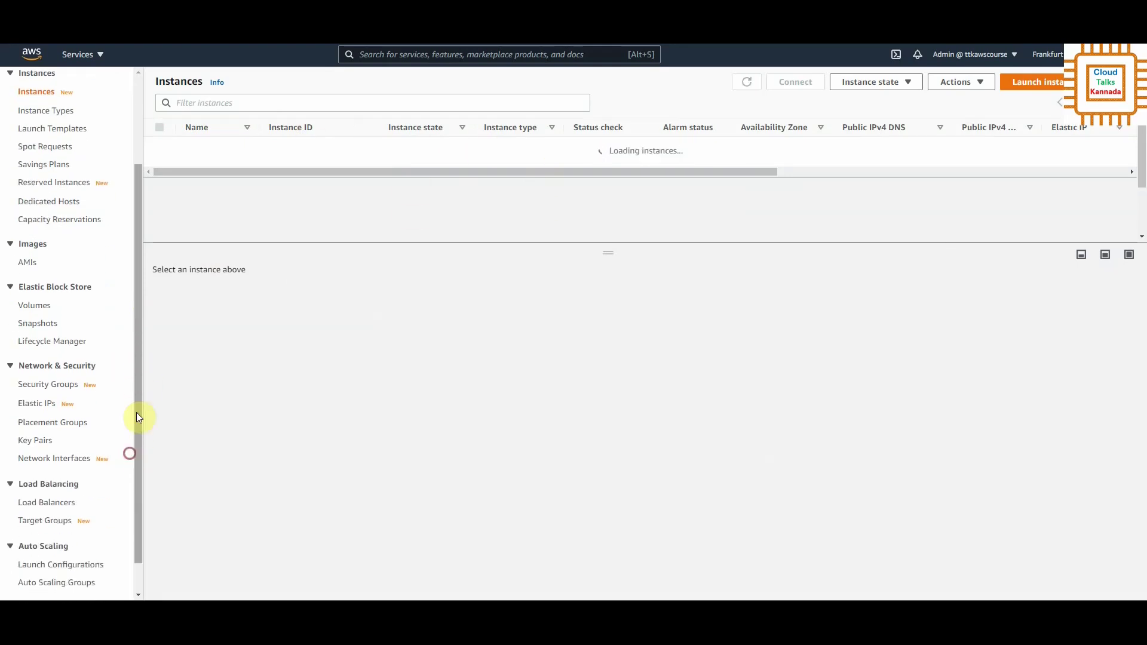
{"action": "left_click", "coordinate": [40, 307]}
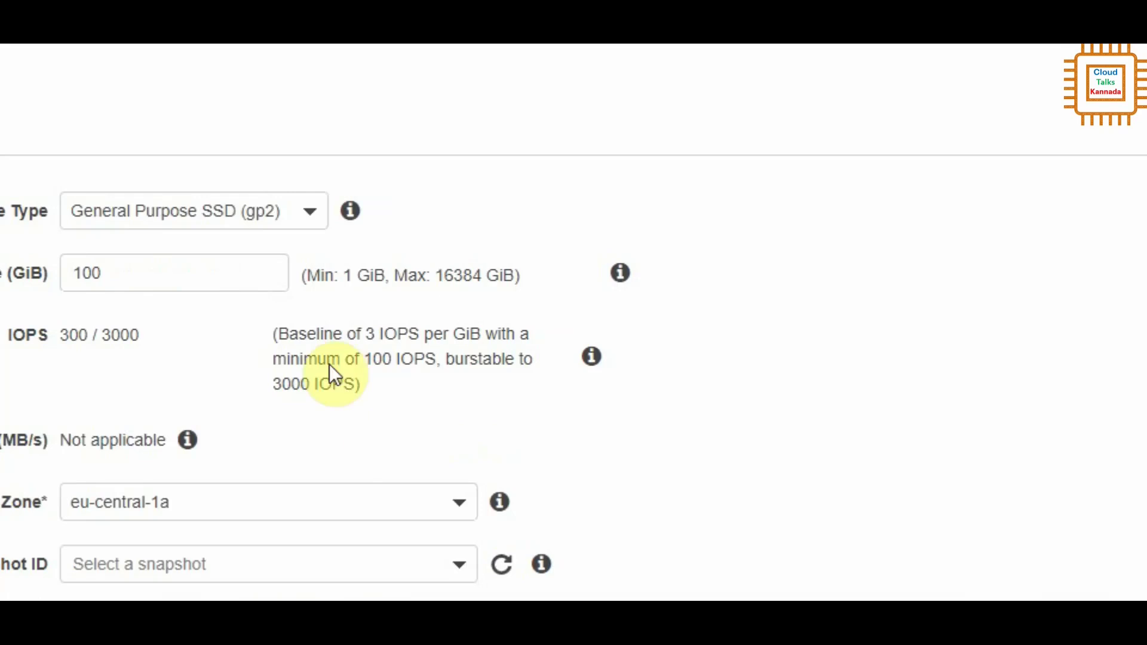
Create a 2 GiB General Purpose SSD (gp2) volume in availability zone eu-central-1a
{"action": "double_click", "coordinate": [66, 274]}
{"action": "type", "text": "2"}
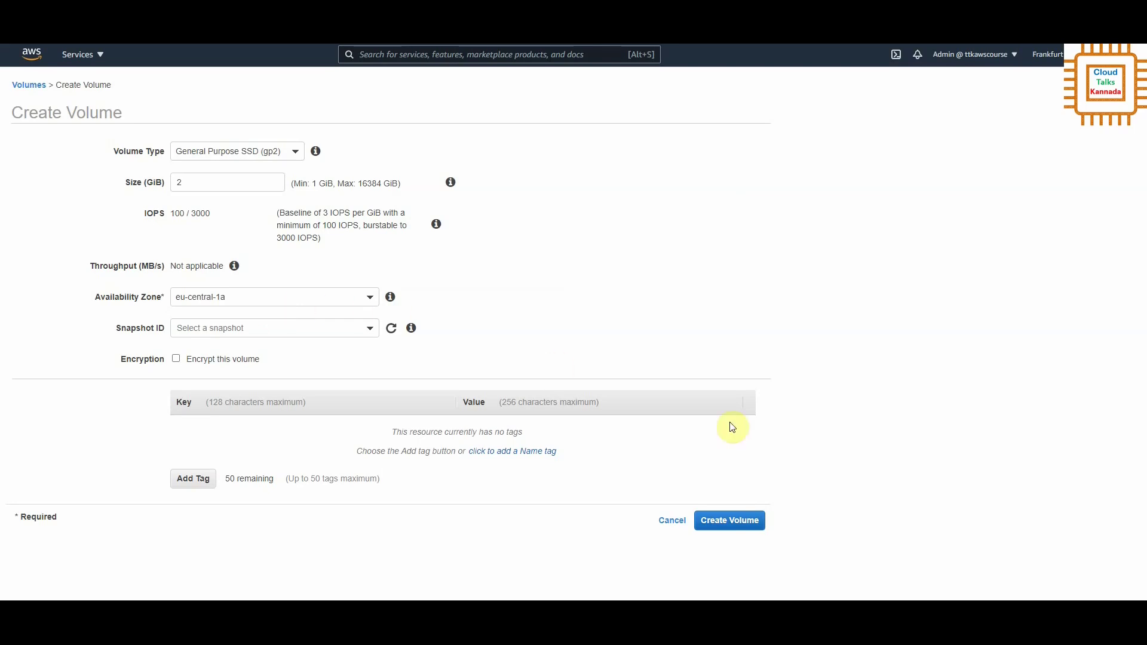
{"action": "left_click", "coordinate": [746, 524]}
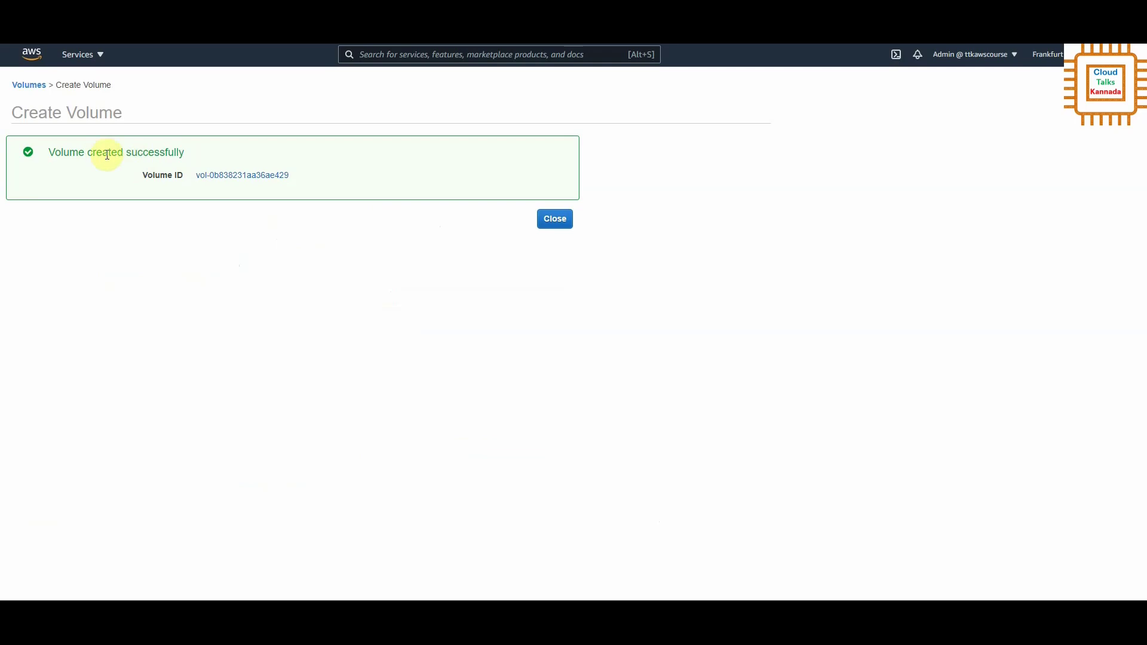
{"action": "left_click", "coordinate": [565, 224]}
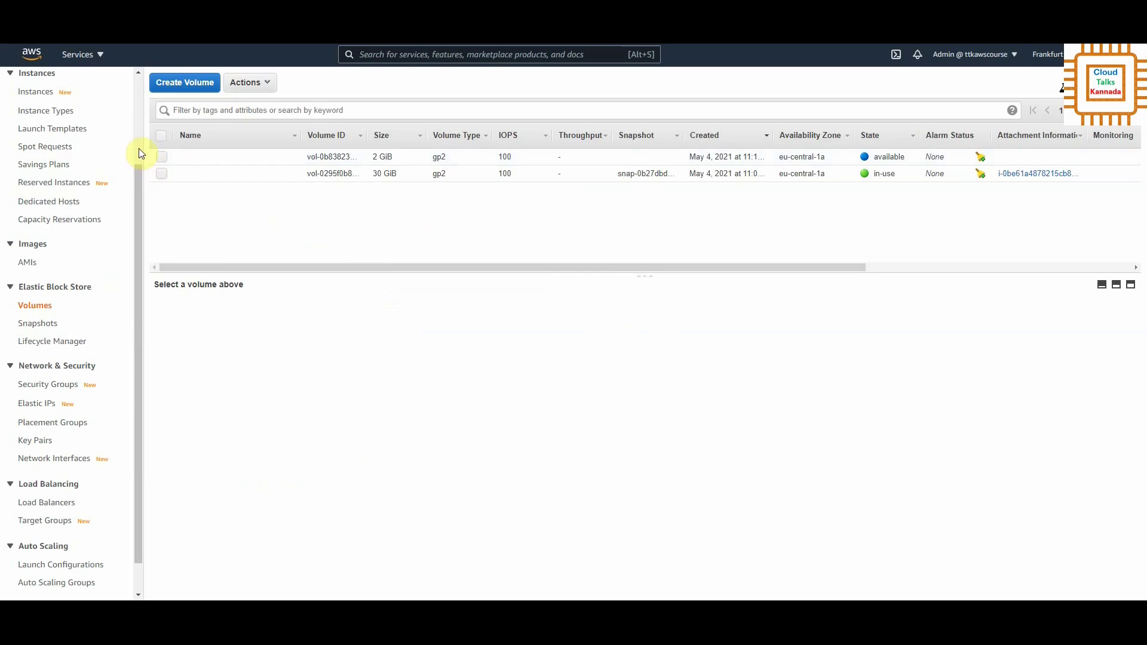
Open the RDP client connection options for the running instance and save its remote desktop file to Downloads
{"action": "scroll", "coordinate": [139, 153], "scroll_direction": "up", "scroll_amount": 3}
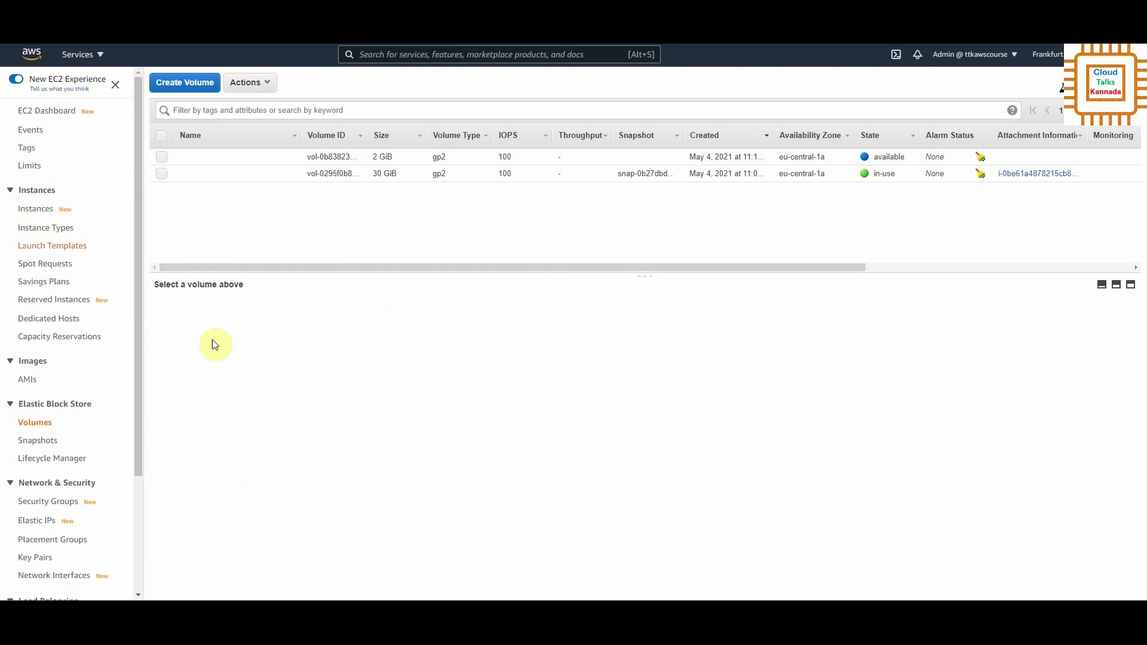
{"action": "left_click", "coordinate": [41, 212]}
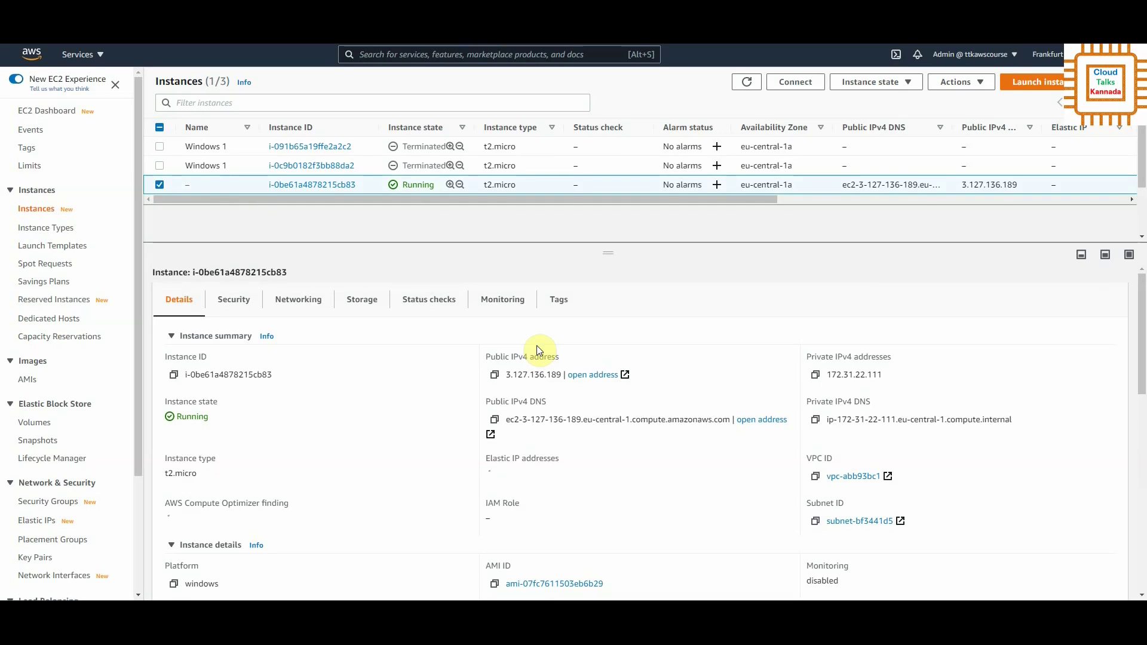
{"action": "left_click", "coordinate": [803, 82]}
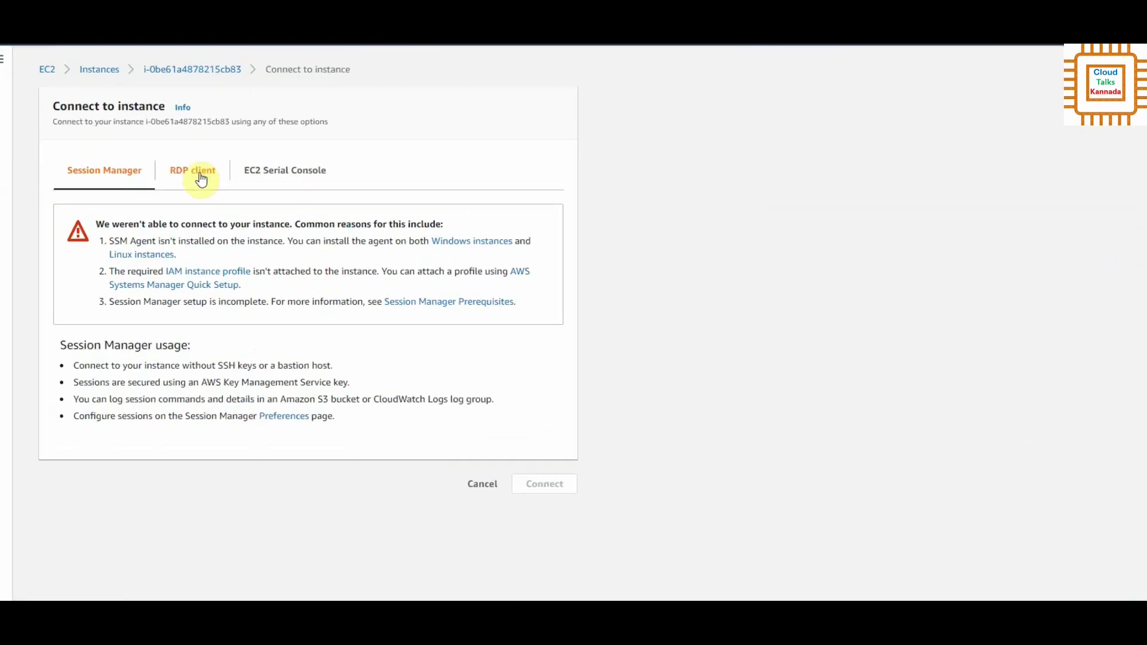
{"action": "left_click", "coordinate": [192, 184]}
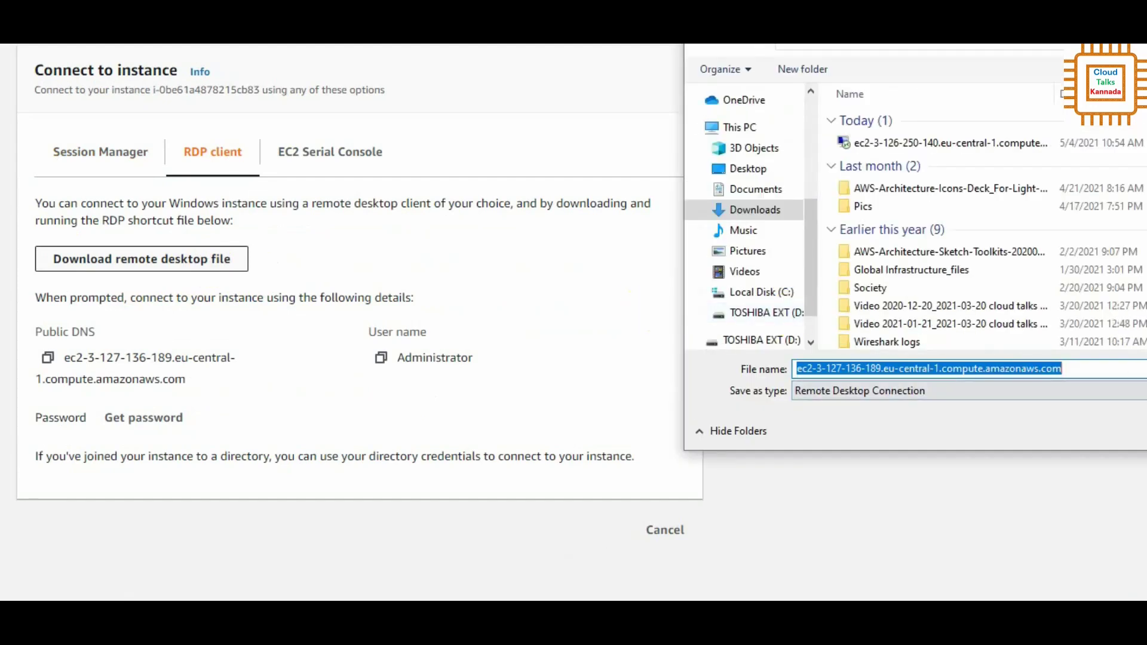
{"action": "key", "text": "Return"}
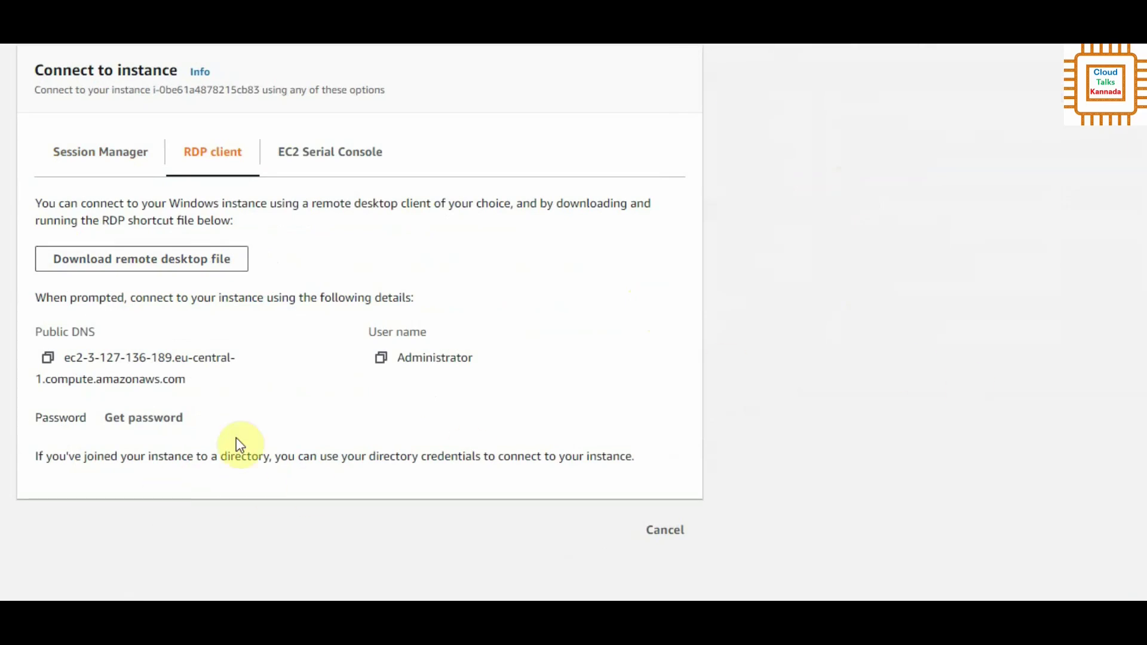
Decrypt the instance's Windows administrator password with the Windows.pem private key file and copy the password
{"action": "left_click", "coordinate": [154, 425]}
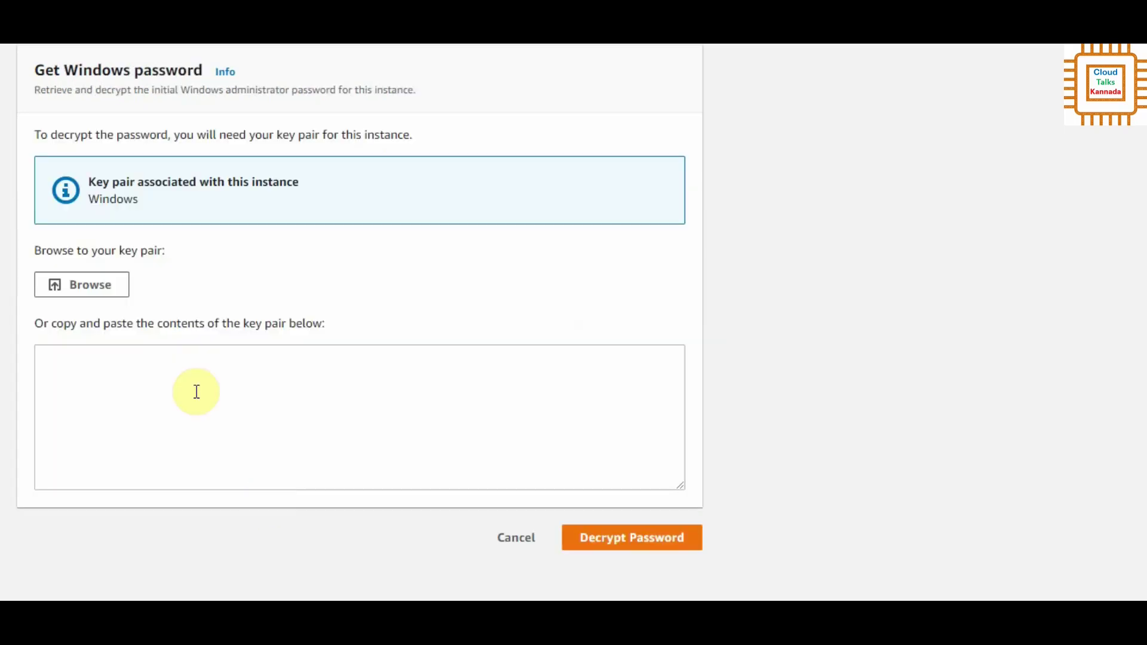
{"action": "left_click", "coordinate": [89, 287]}
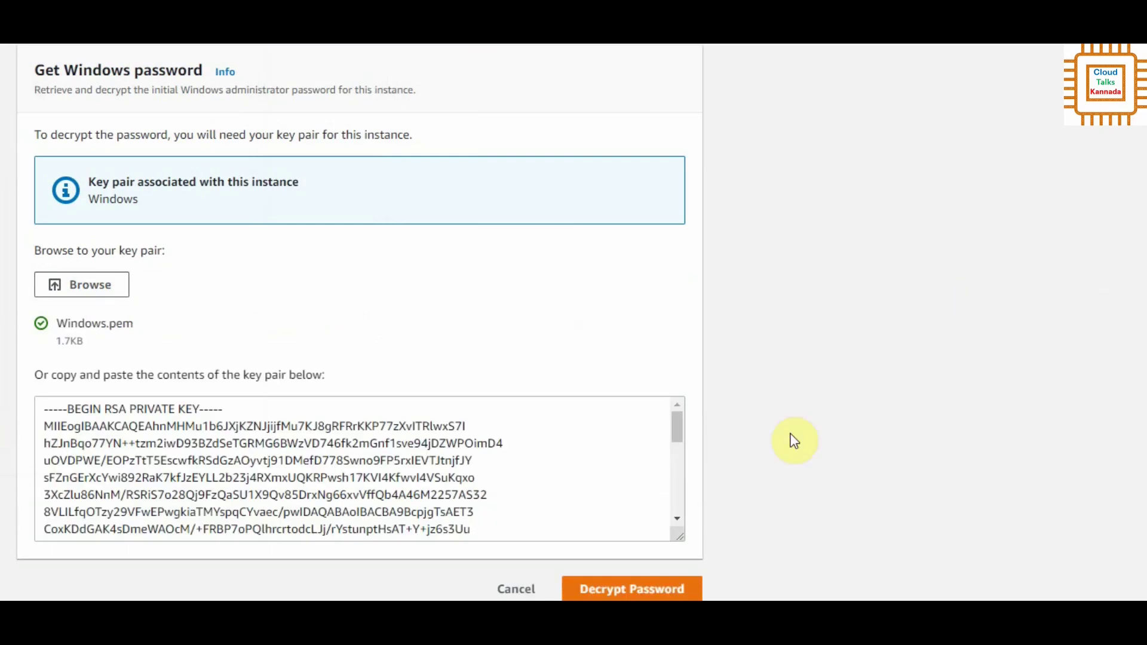
{"action": "left_click", "coordinate": [658, 590]}
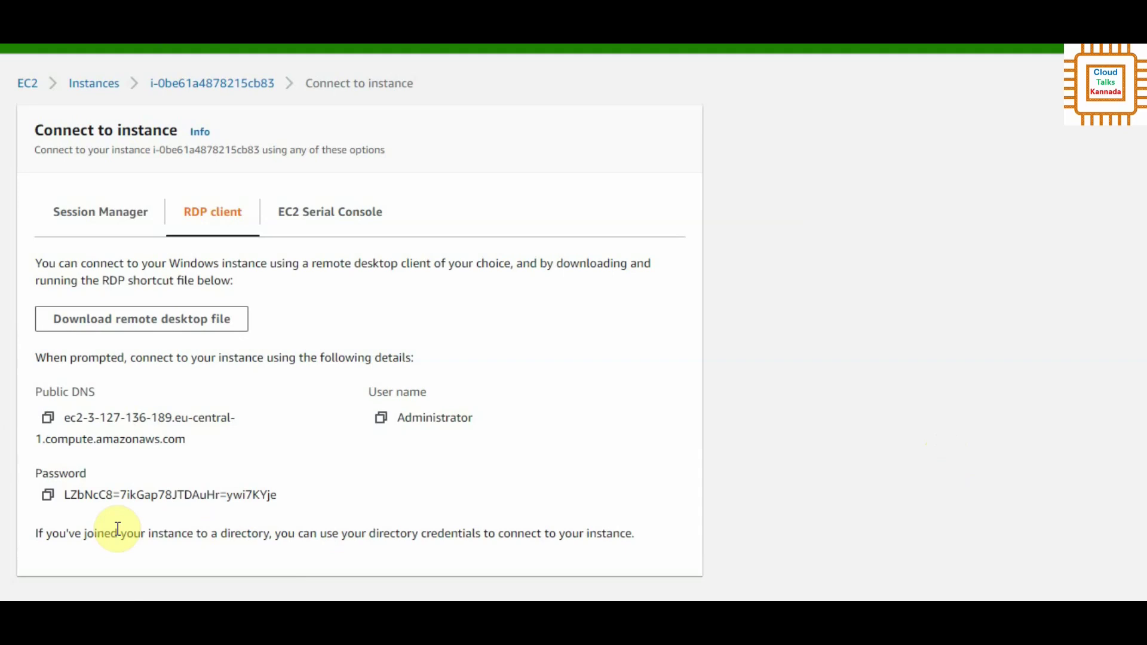
{"action": "left_click", "coordinate": [48, 495]}
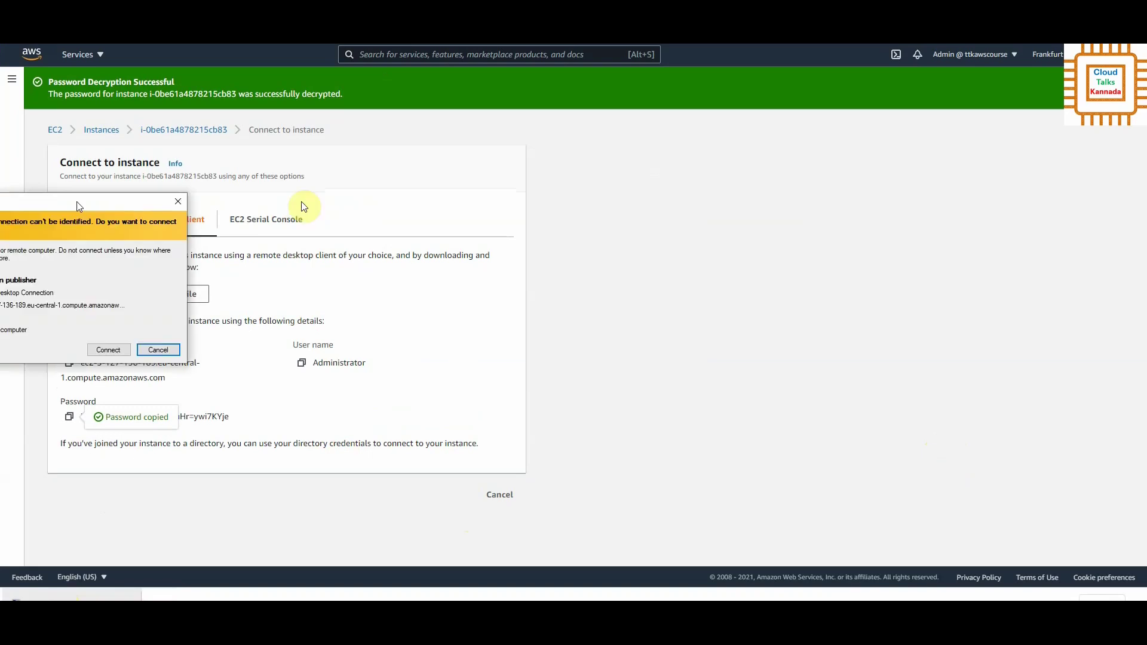
Connect to the instance through Remote Desktop, pasting the administrator password and accepting the untrusted certificate
{"action": "left_click_drag", "start_coordinate": [305, 206], "coordinate": [428, 184]}
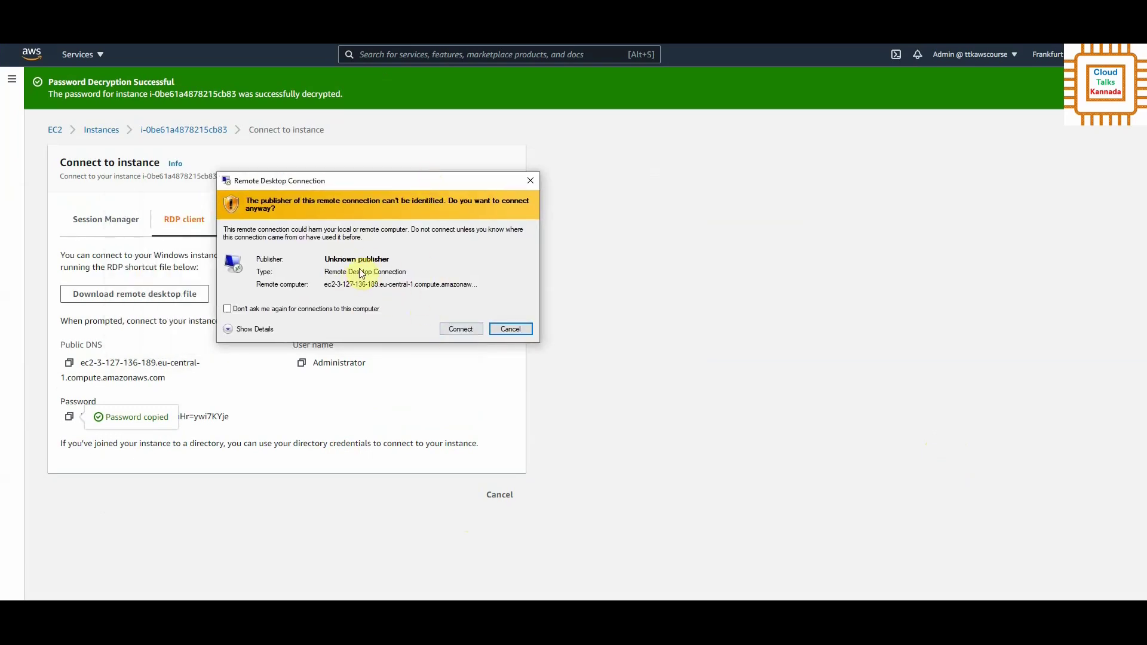
{"action": "left_click", "coordinate": [467, 328]}
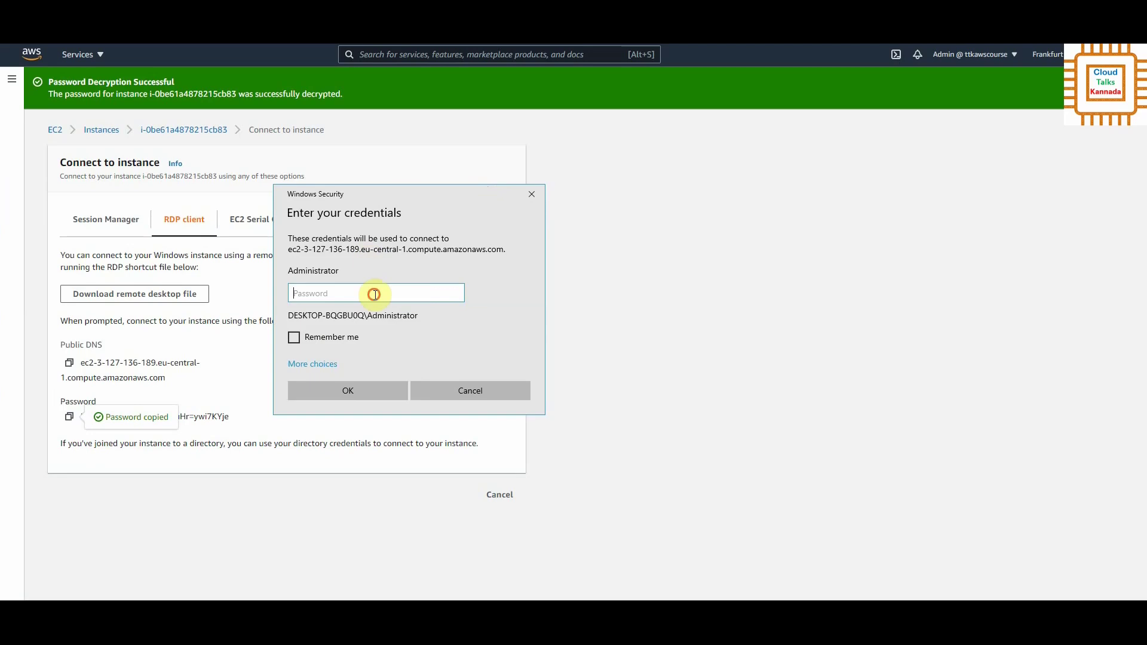
{"action": "key", "text": "ctrl+v"}
{"action": "left_click", "coordinate": [364, 389]}
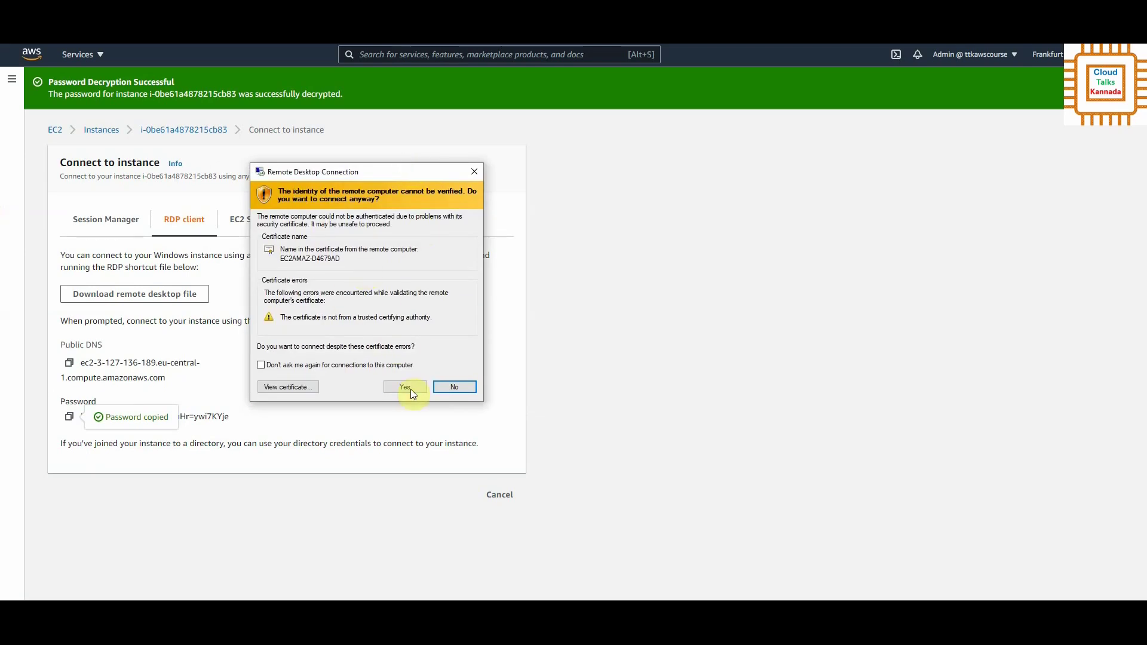
{"action": "left_click", "coordinate": [406, 389]}
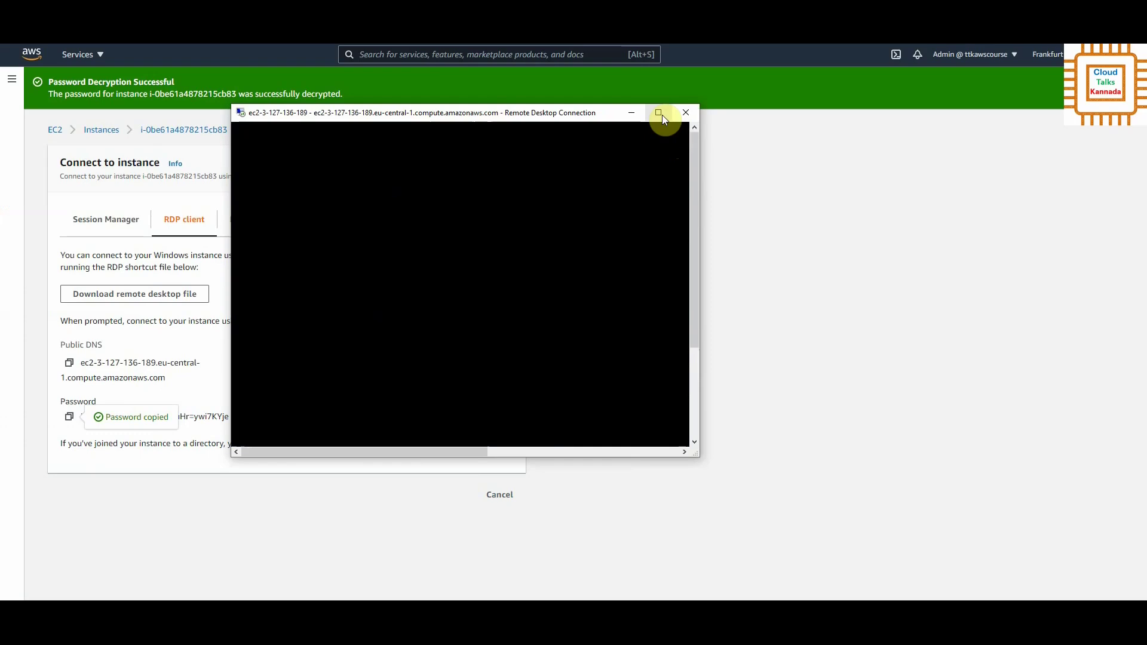
Enlarge the Remote Desktop window and reposition it so the instance's desktop fills most of the screen
{"action": "left_click", "coordinate": [659, 113]}
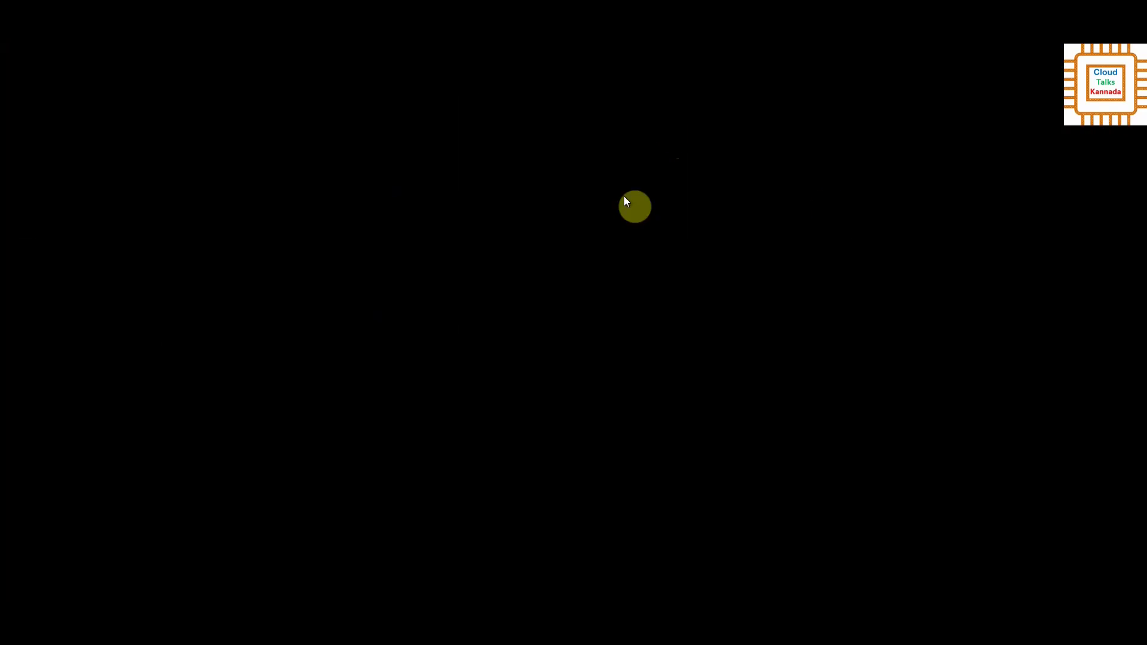
{"action": "left_click", "coordinate": [770, 82]}
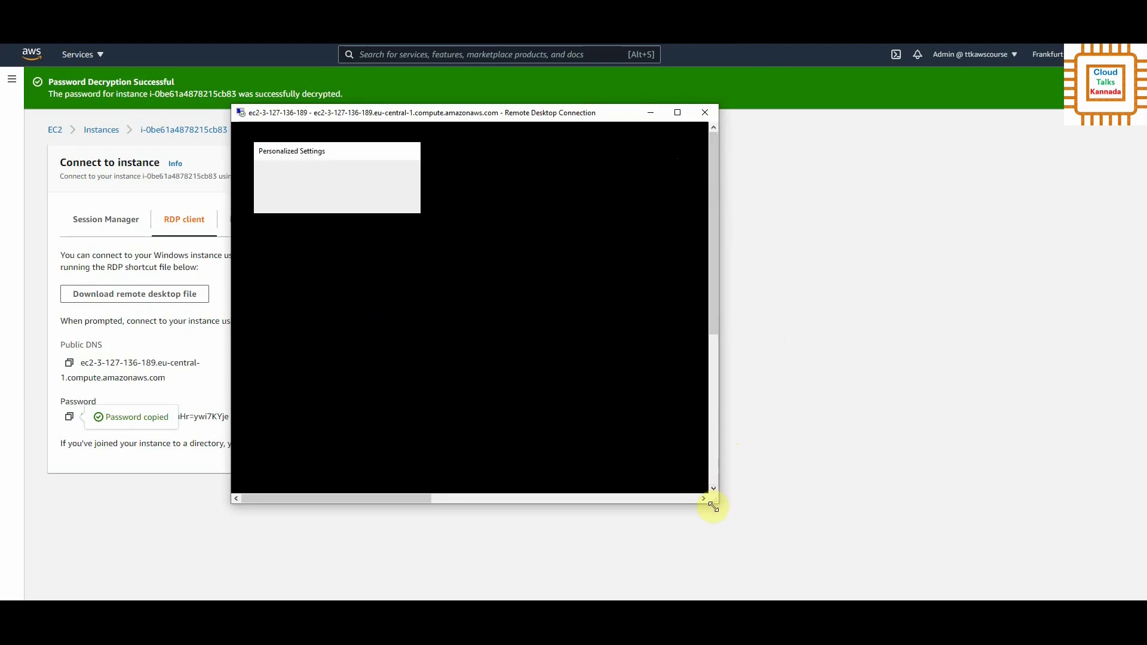
{"action": "left_click_drag", "start_coordinate": [715, 501], "coordinate": [1093, 575]}
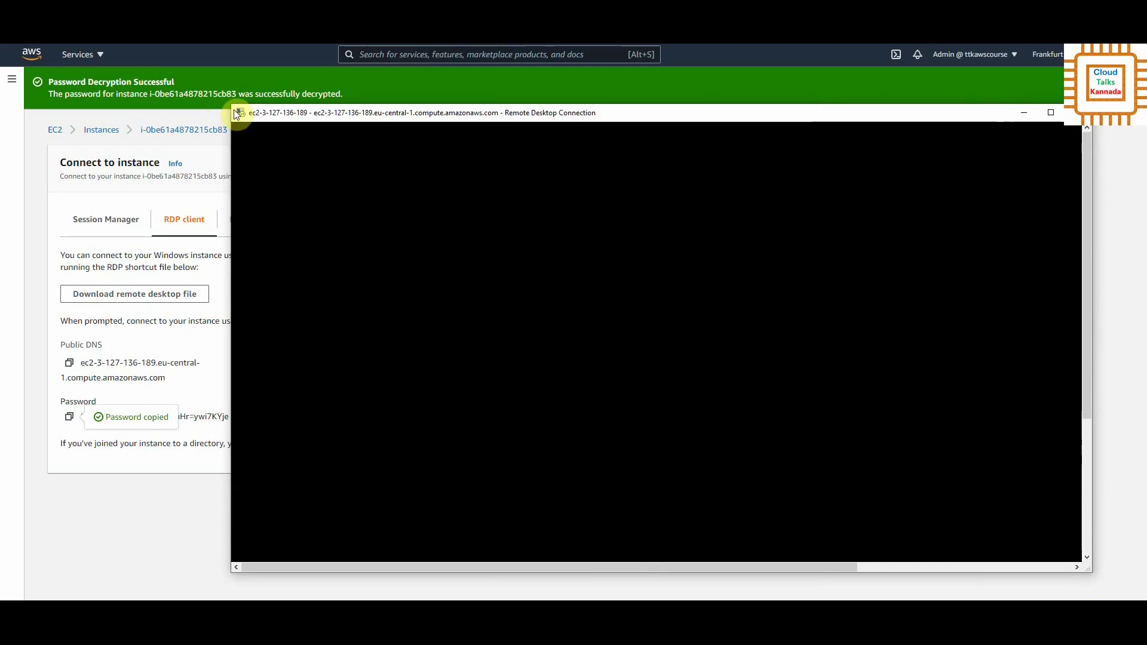
{"action": "left_click_drag", "start_coordinate": [231, 108], "coordinate": [29, 66]}
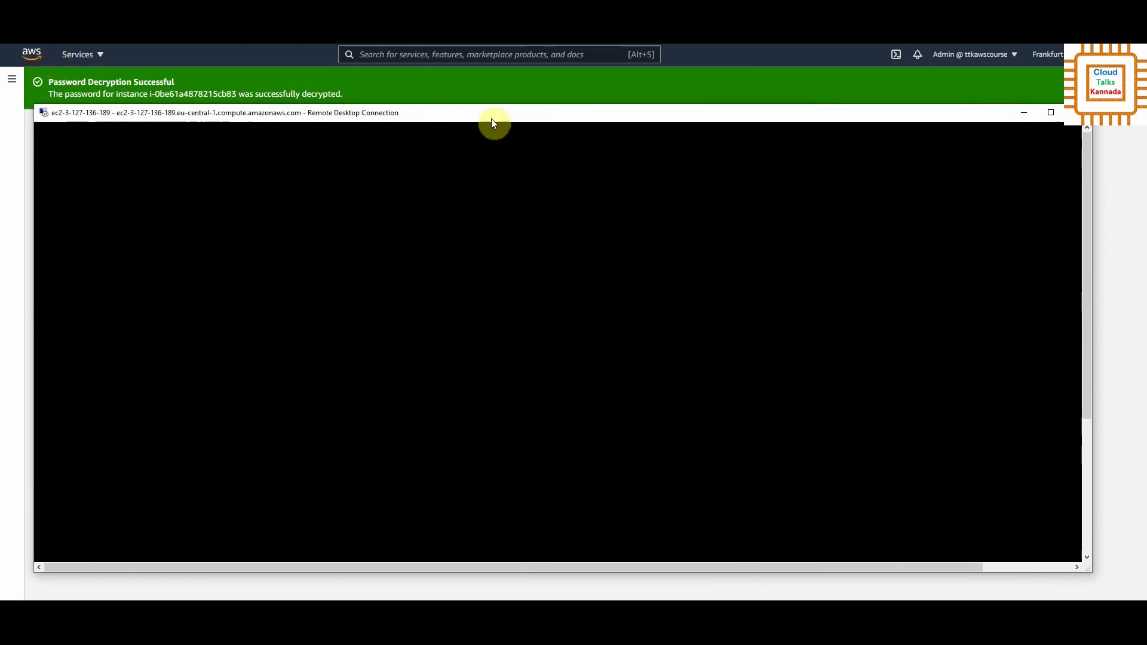
{"action": "left_click_drag", "start_coordinate": [540, 105], "coordinate": [542, 46]}
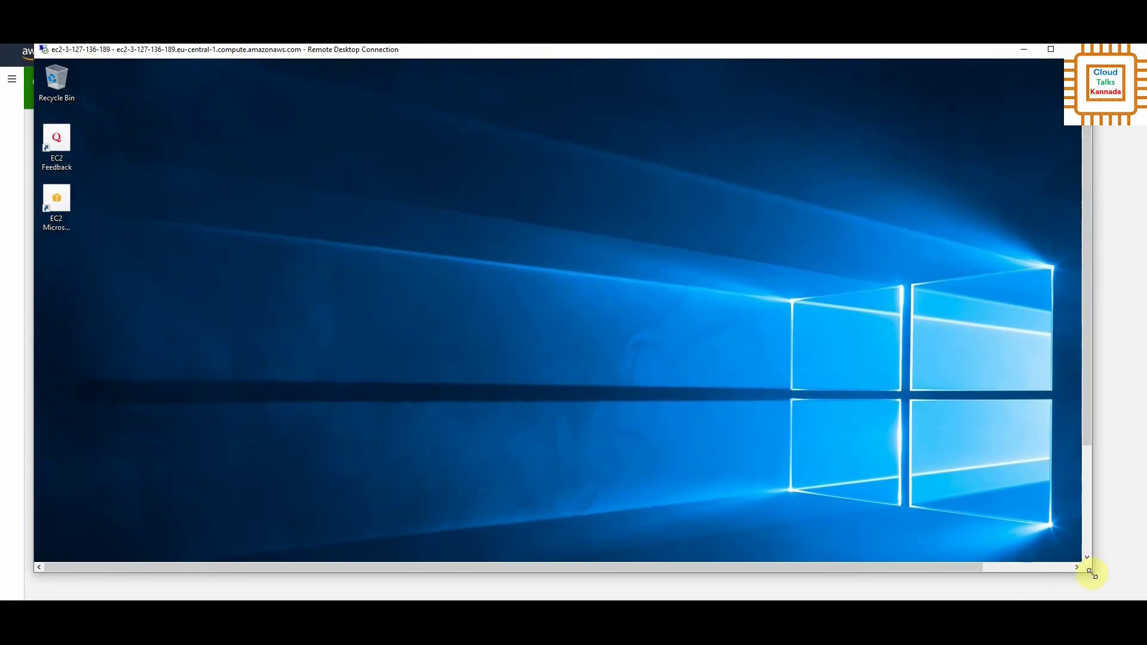
{"action": "left_click_drag", "start_coordinate": [1093, 574], "coordinate": [1141, 594]}
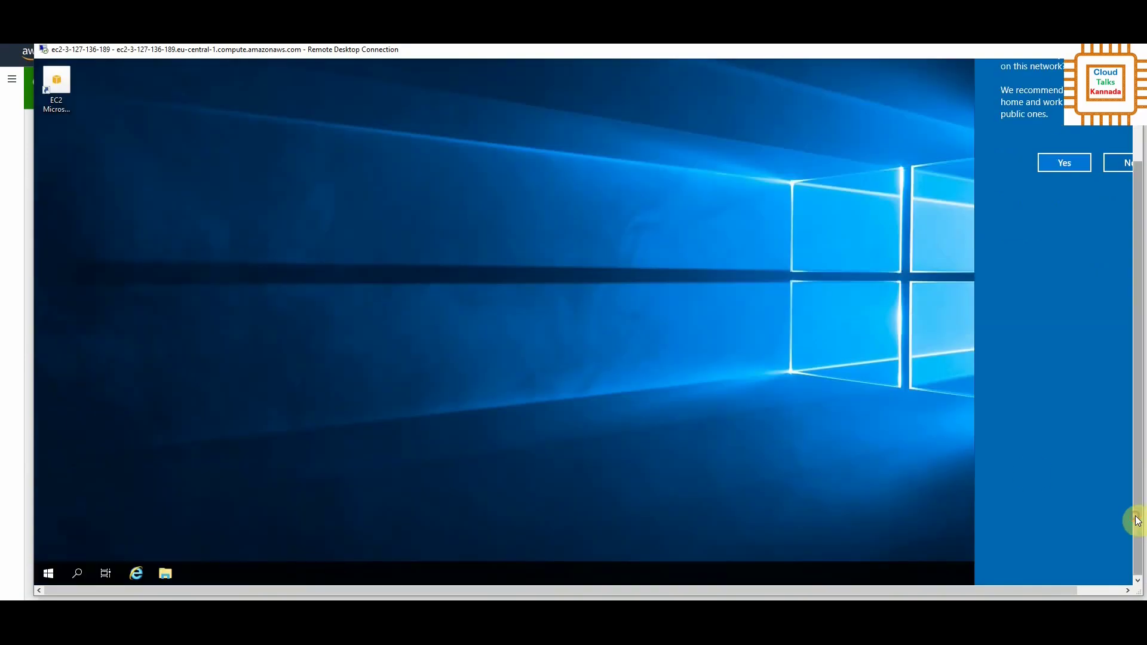
Search the remote Windows instance for "disk management" and open the tool to create and format hard disk partitions
{"action": "left_click", "coordinate": [1138, 517]}
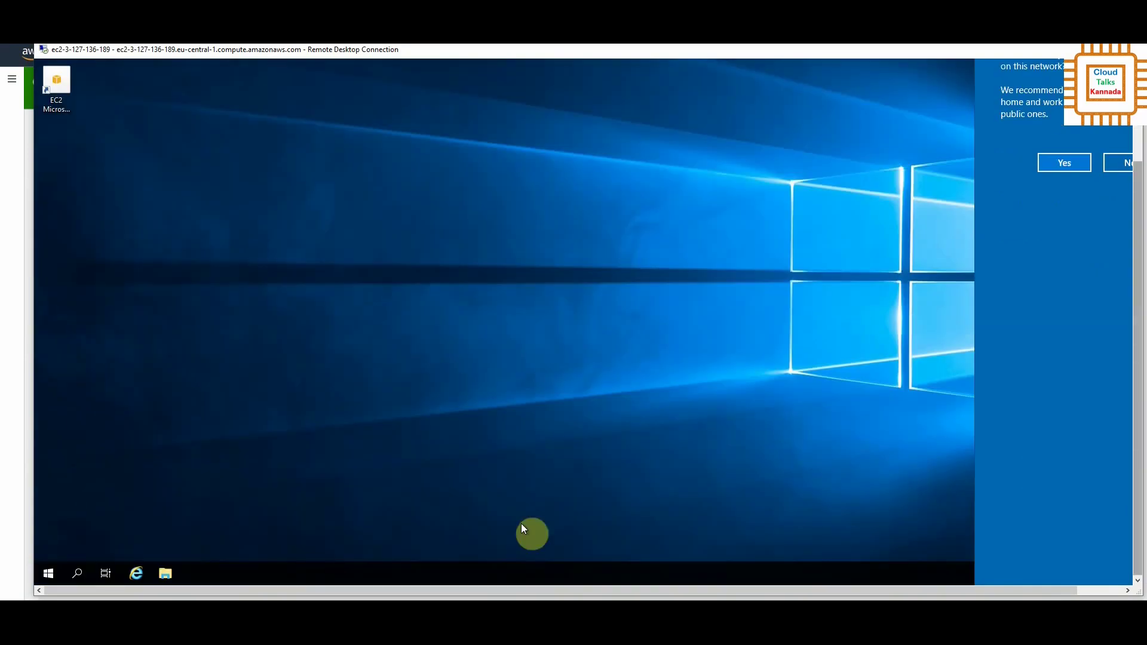
{"action": "left_click", "coordinate": [77, 573]}
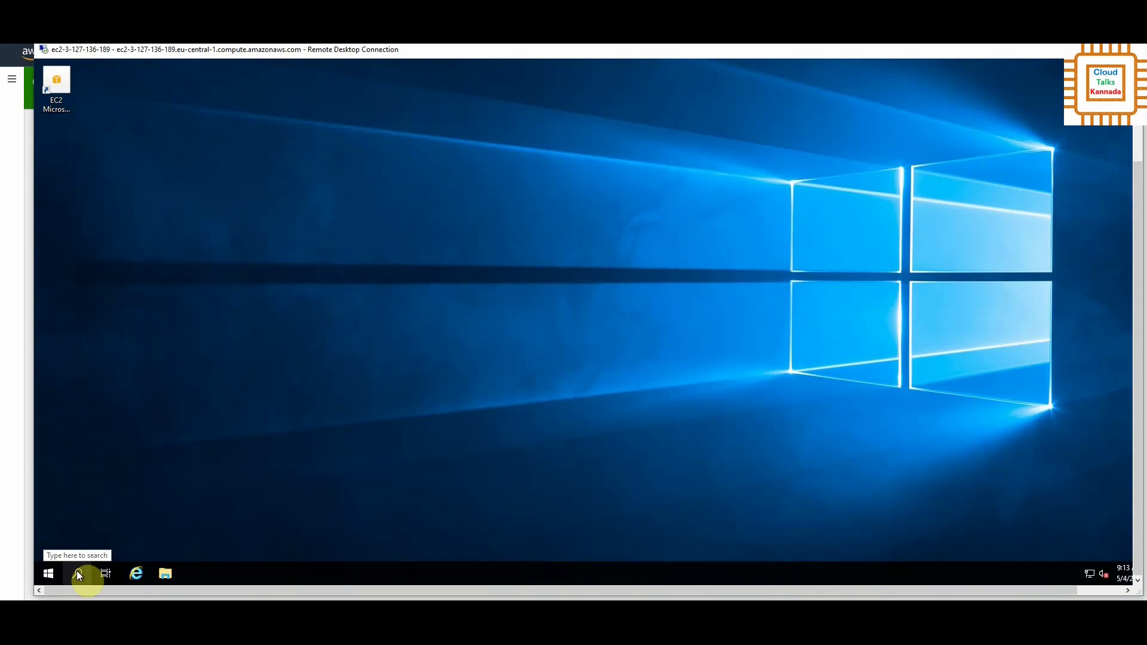
{"action": "left_click", "coordinate": [79, 575]}
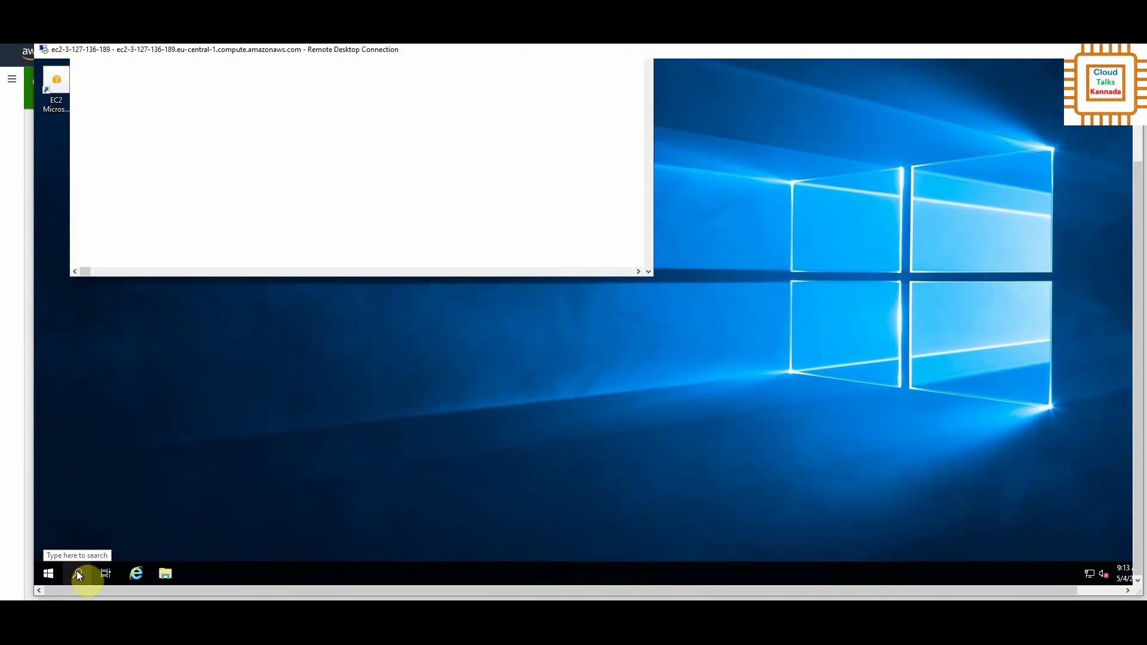
{"action": "type", "text": "d"}
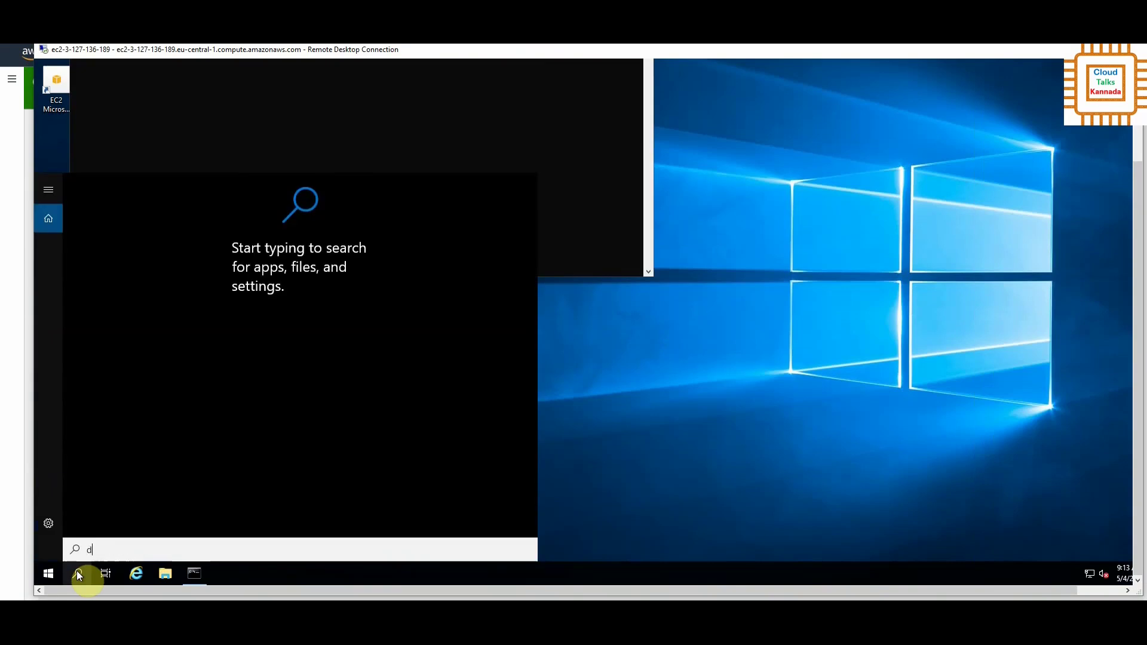
{"action": "type", "text": "isk management"}
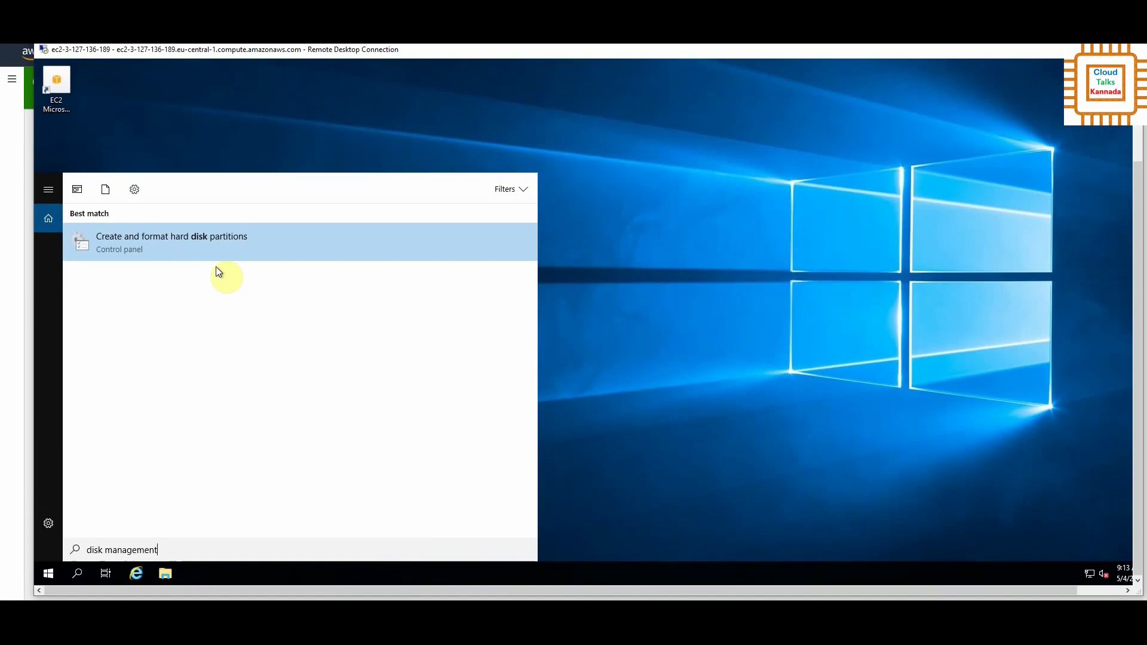
{"action": "left_click", "coordinate": [174, 252]}
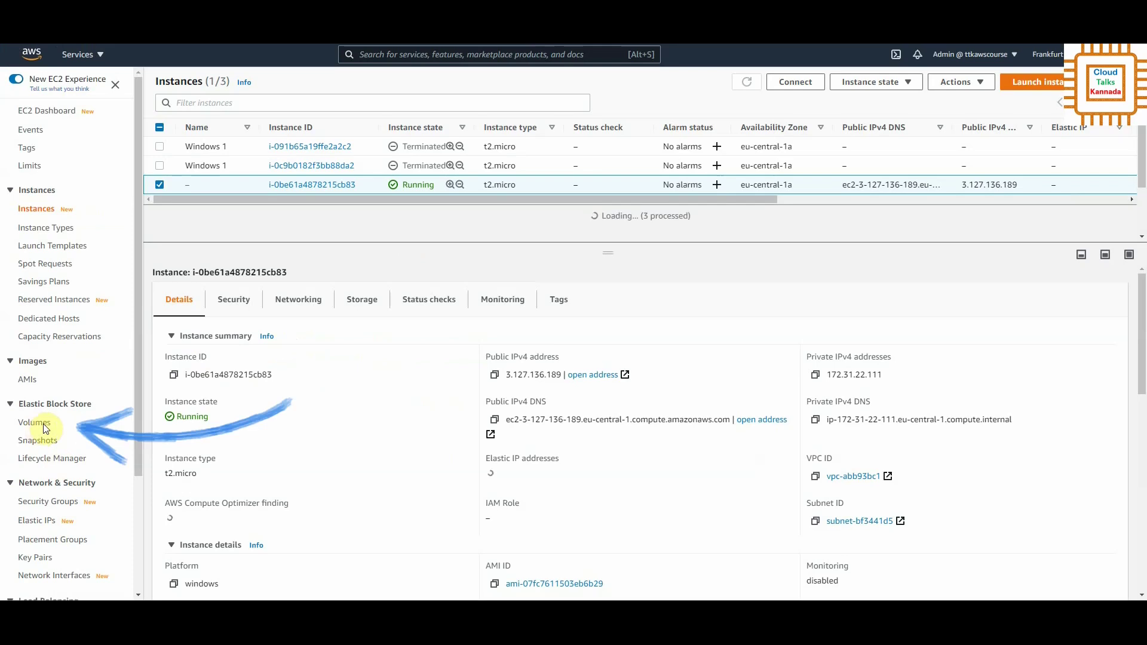
In the EC2 console's EBS volume list, name the available 2 GiB volume "Data volume"
{"action": "left_click", "coordinate": [35, 423]}
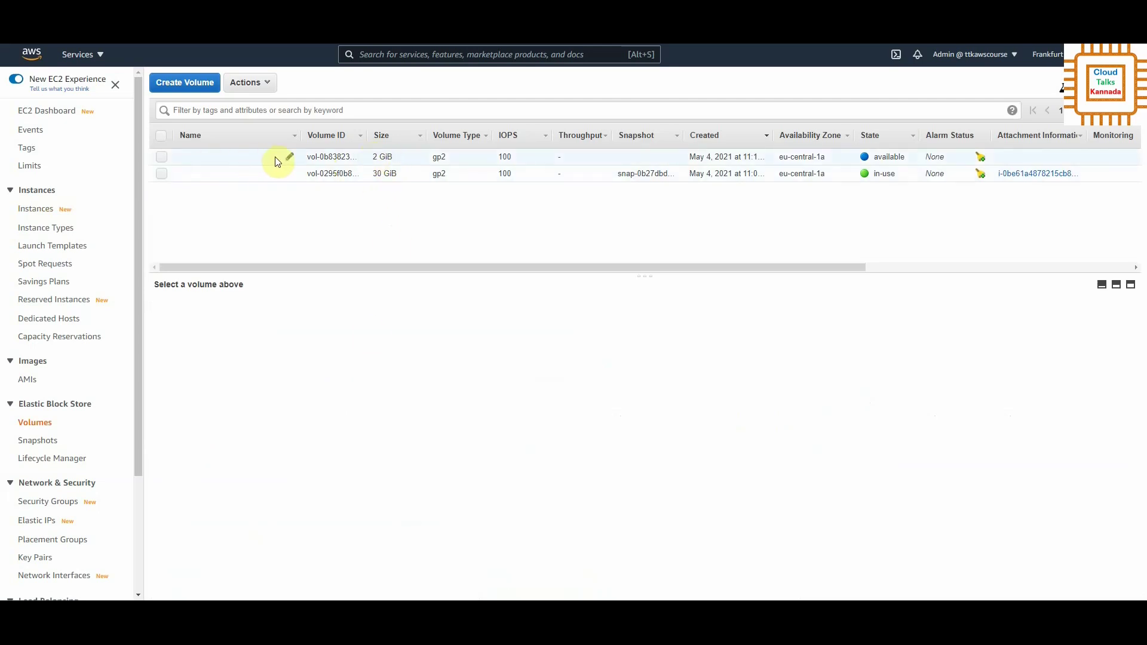
{"action": "left_click", "coordinate": [290, 157]}
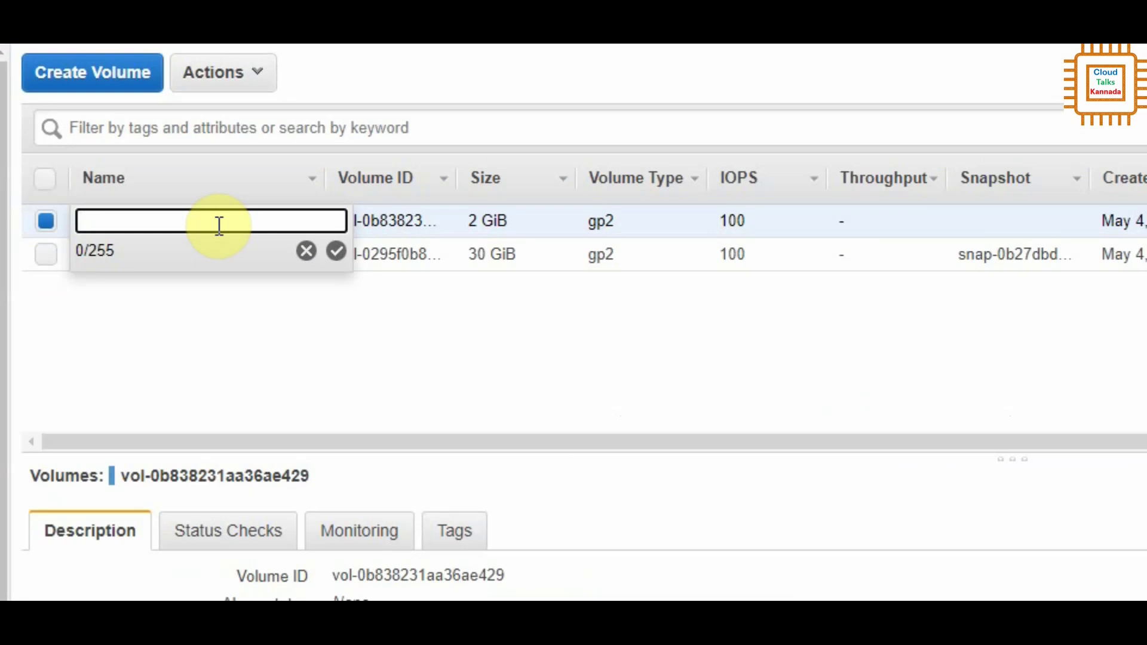
{"action": "type", "text": "Data volume"}
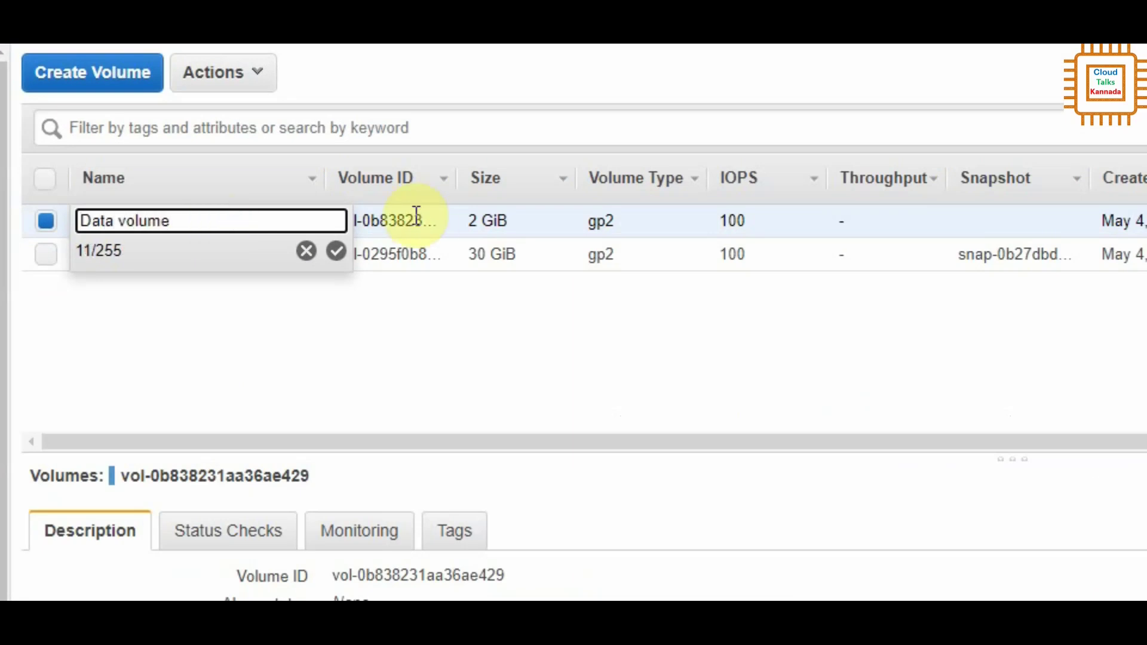
{"action": "left_click", "coordinate": [344, 247]}
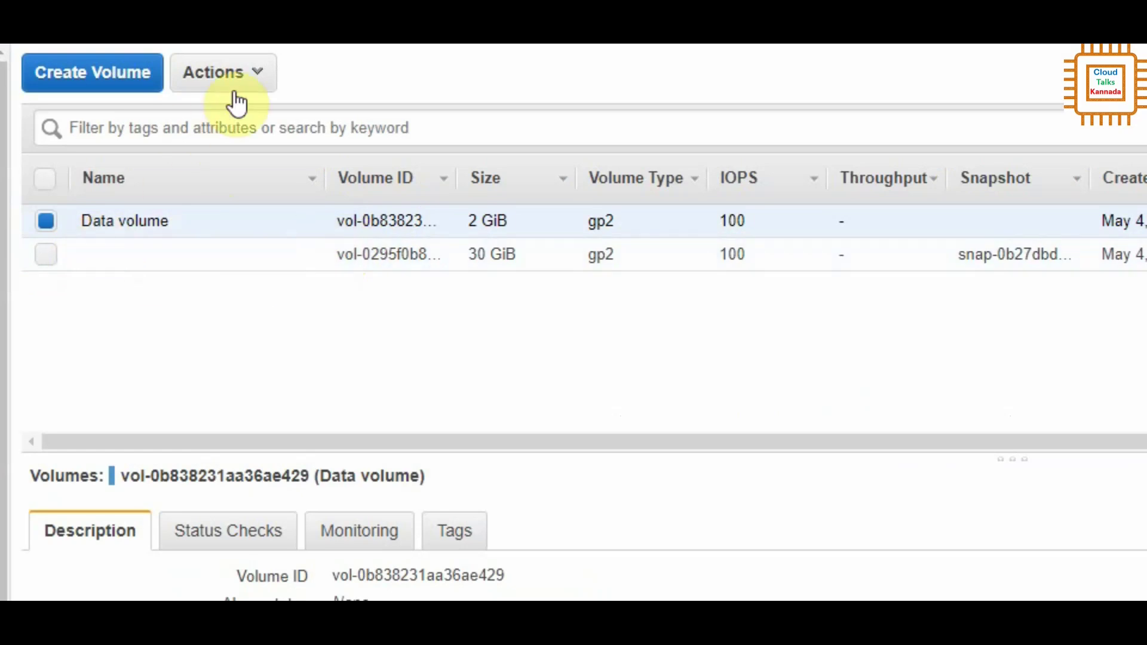
Attach the Data volume to the running Windows instance as device xvdf
{"action": "left_click", "coordinate": [256, 84]}
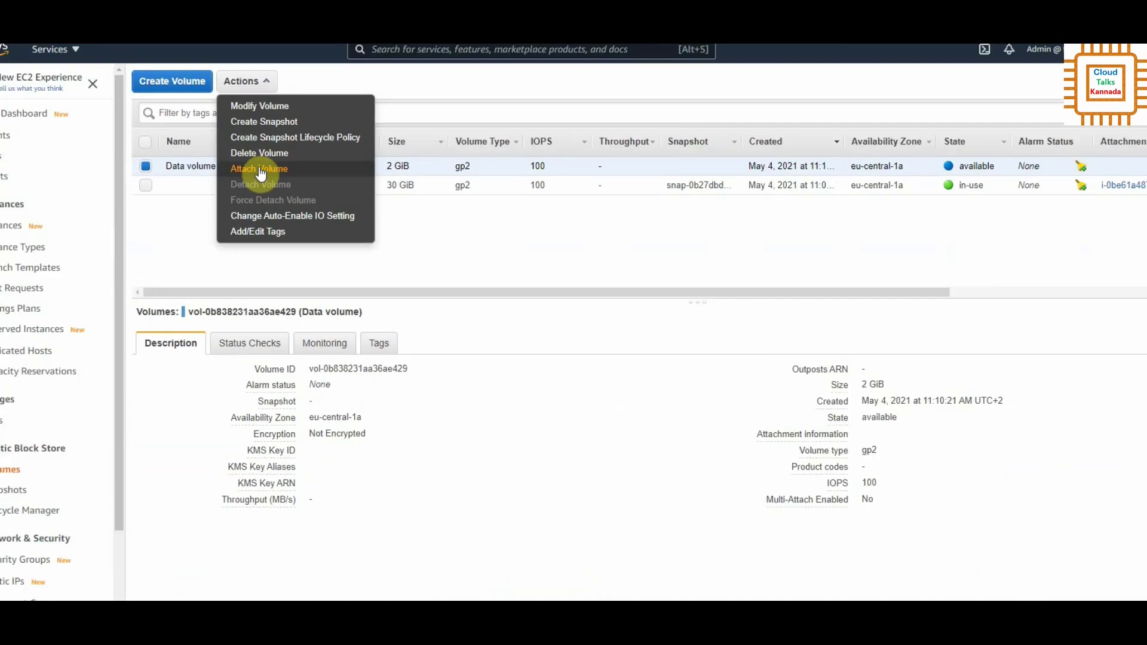
{"action": "left_click", "coordinate": [261, 170]}
{"action": "left_click", "coordinate": [689, 328]}
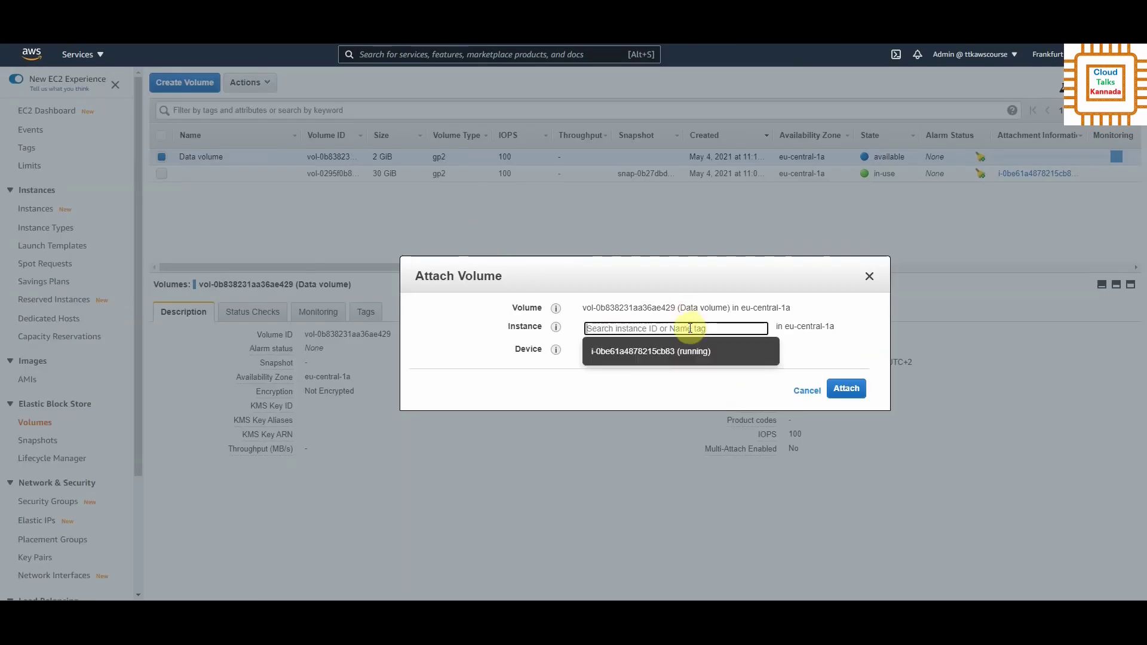
{"action": "left_click", "coordinate": [678, 357]}
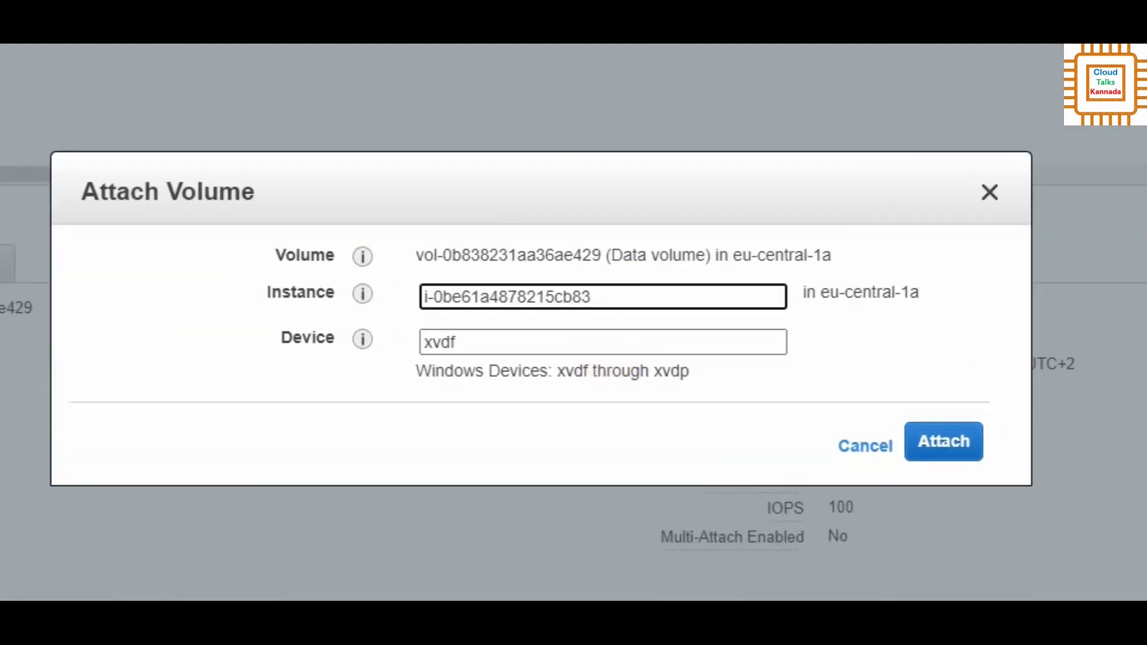
{"action": "left_click", "coordinate": [959, 454]}
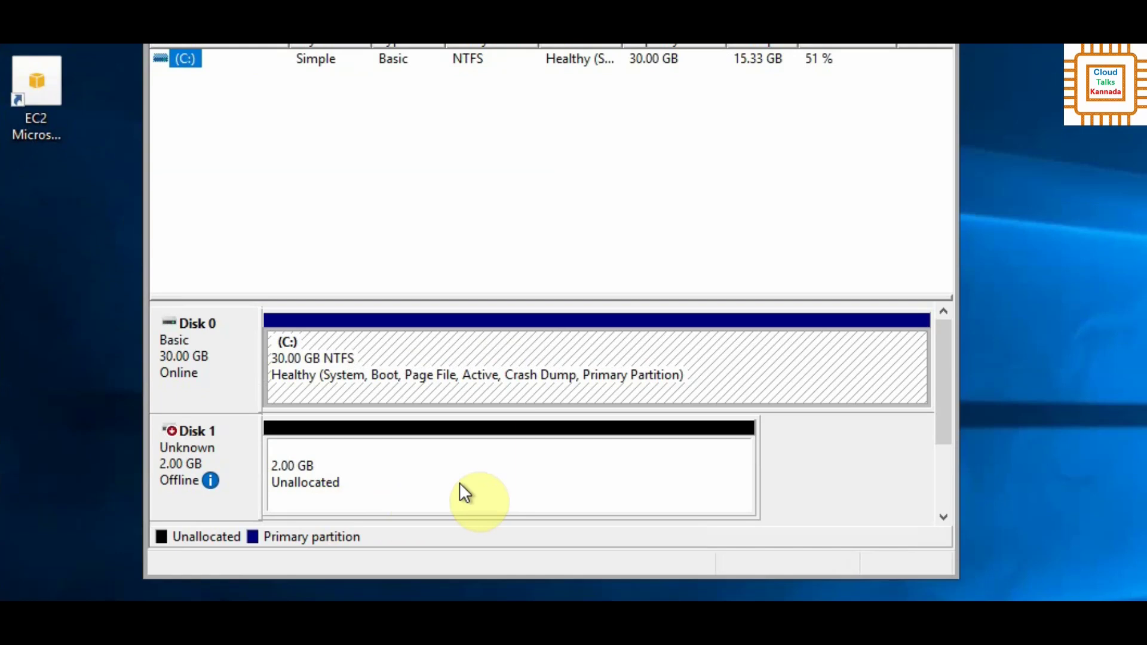
In the remote instance's Disk Management, bring Disk 1 online and initialize it with the MBR partition style
{"action": "mouse_move", "coordinate": [215, 485]}
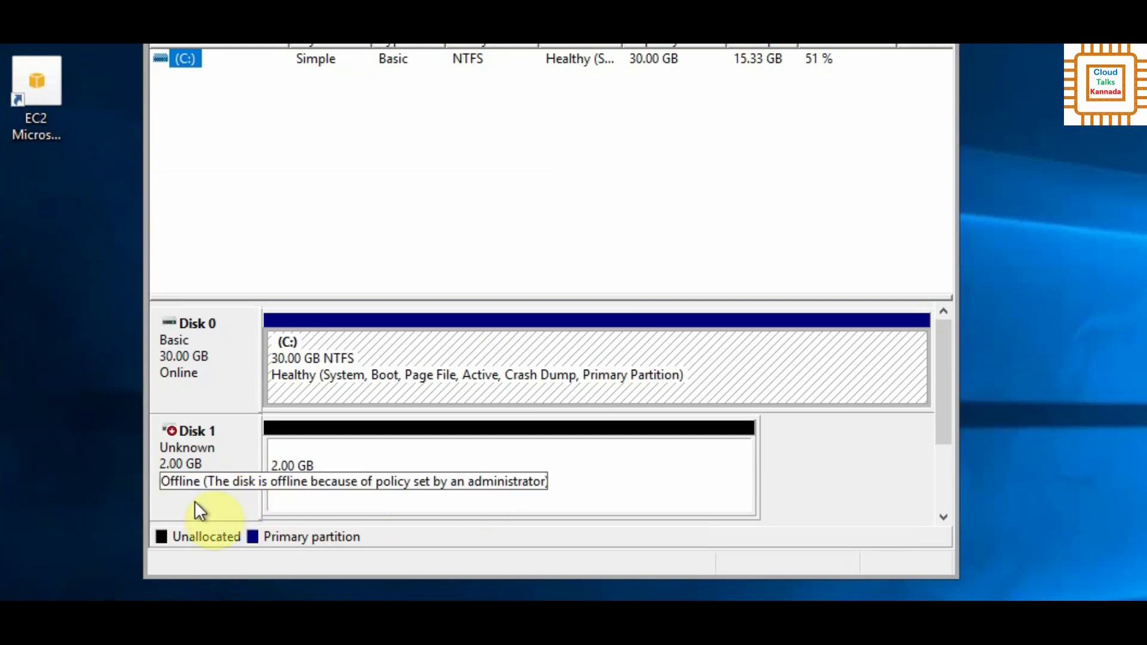
{"action": "right_click", "coordinate": [209, 469]}
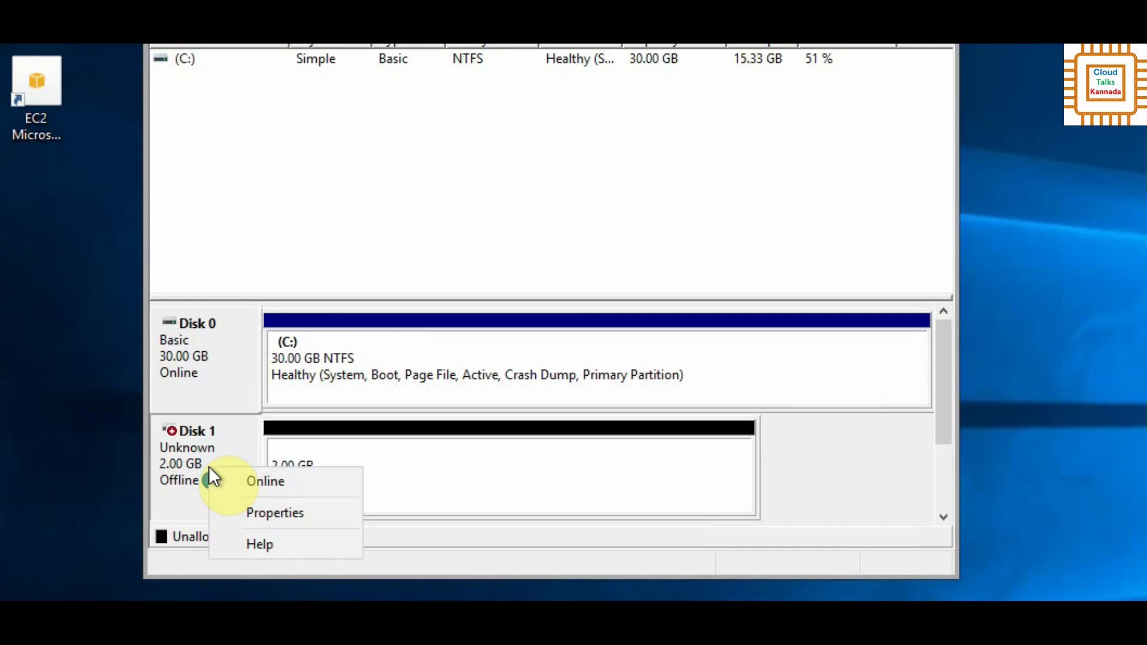
{"action": "left_click", "coordinate": [256, 480]}
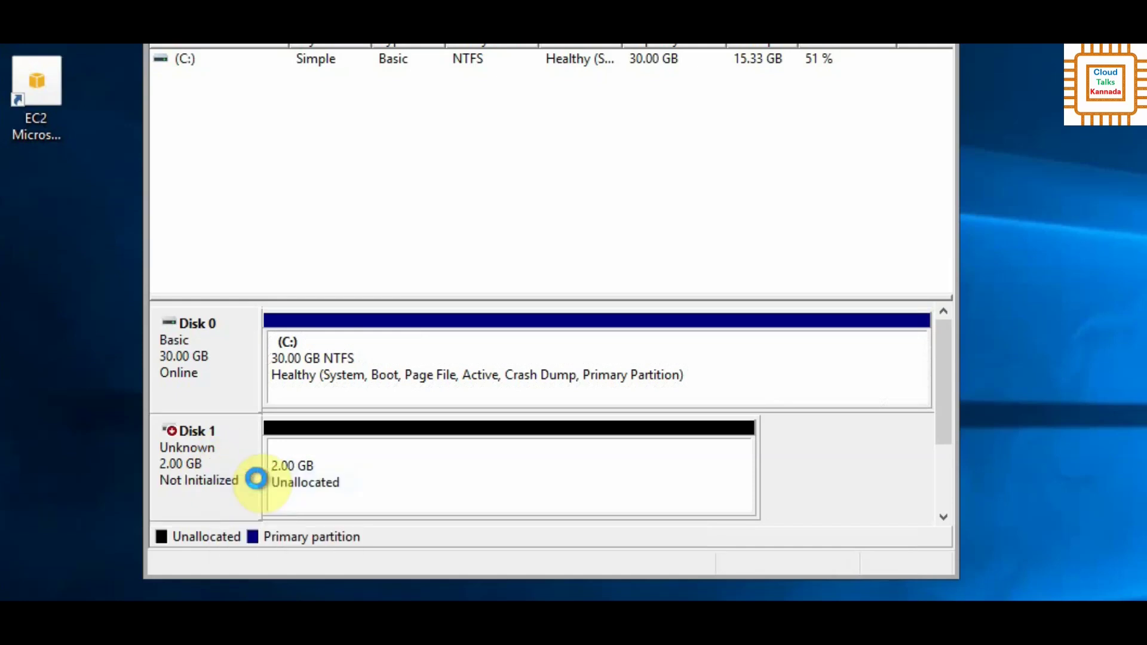
{"action": "right_click", "coordinate": [198, 476]}
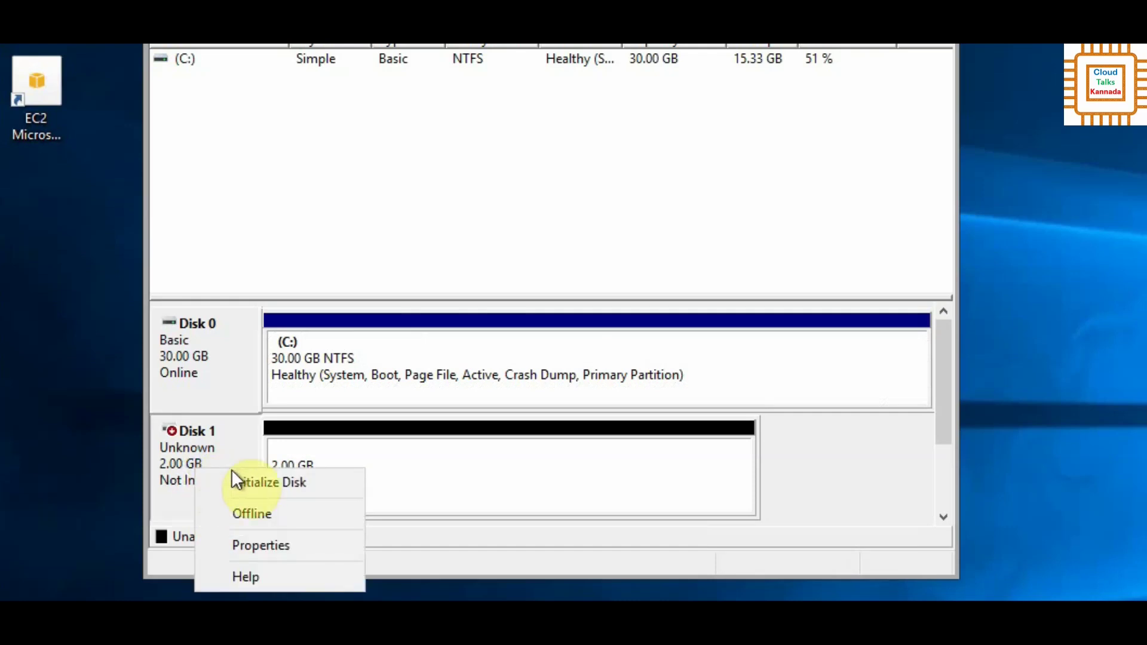
{"action": "left_click", "coordinate": [240, 481]}
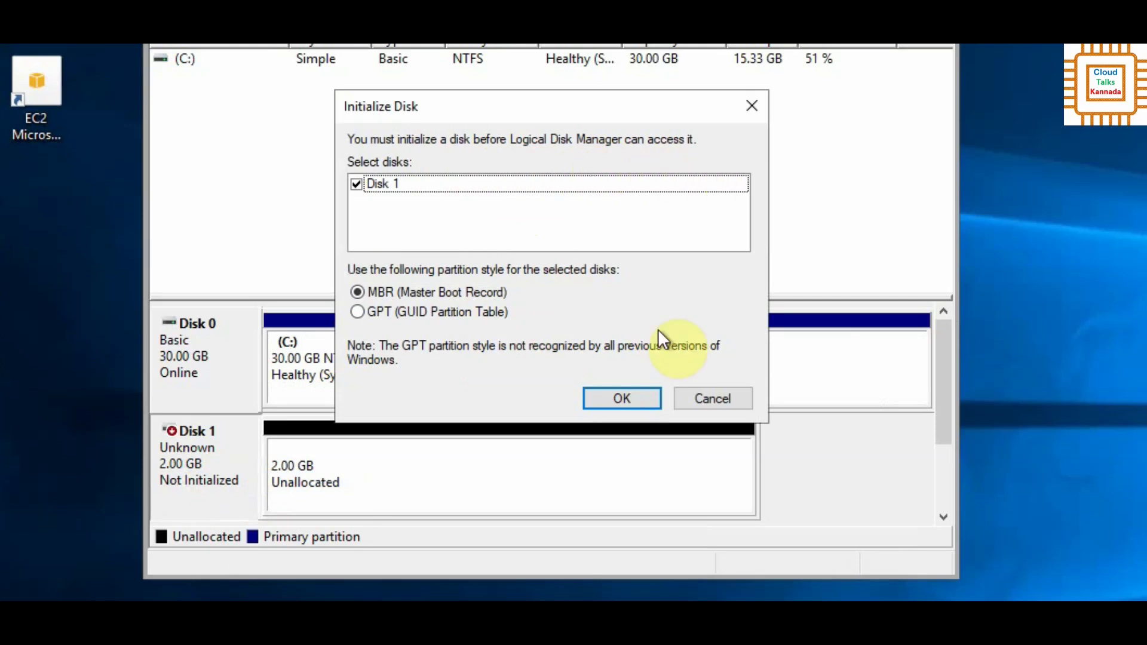
{"action": "left_click", "coordinate": [621, 396]}
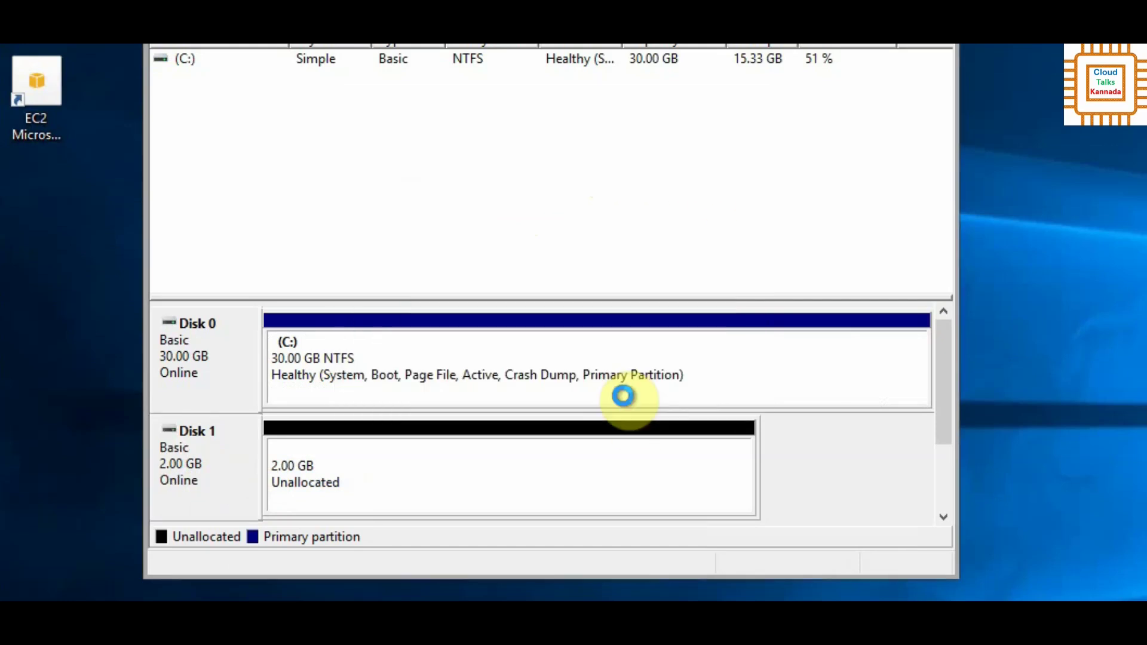
Set up a new simple volume of 2045 MB in Disk 1's unallocated space with drive letter D
{"action": "left_click", "coordinate": [940, 456]}
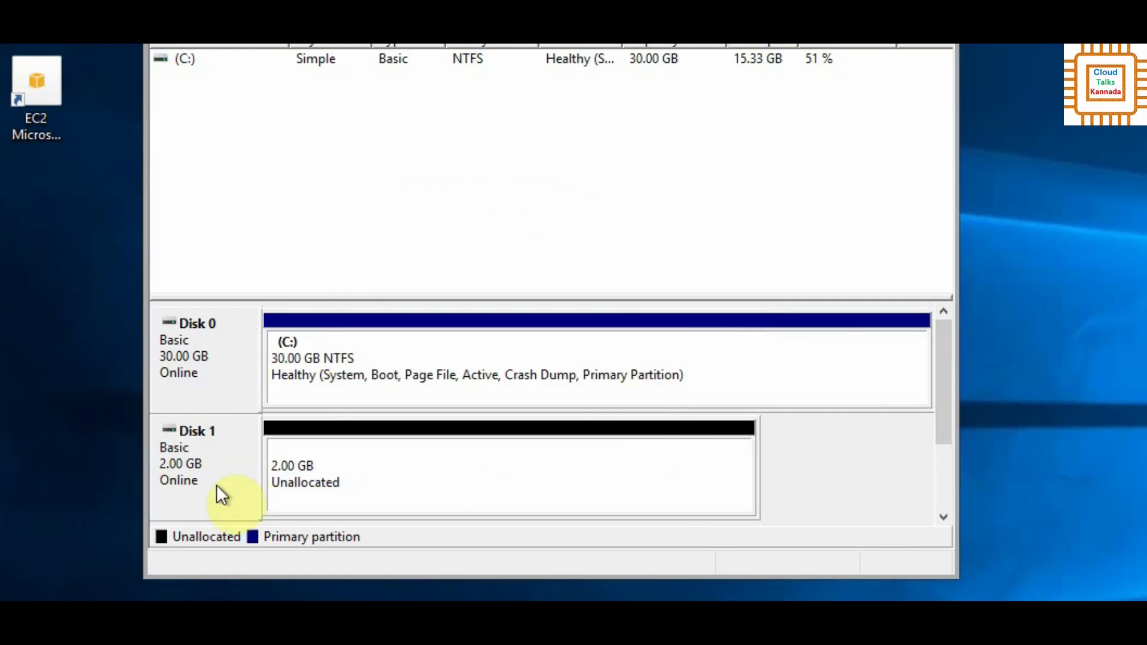
{"action": "right_click", "coordinate": [518, 473]}
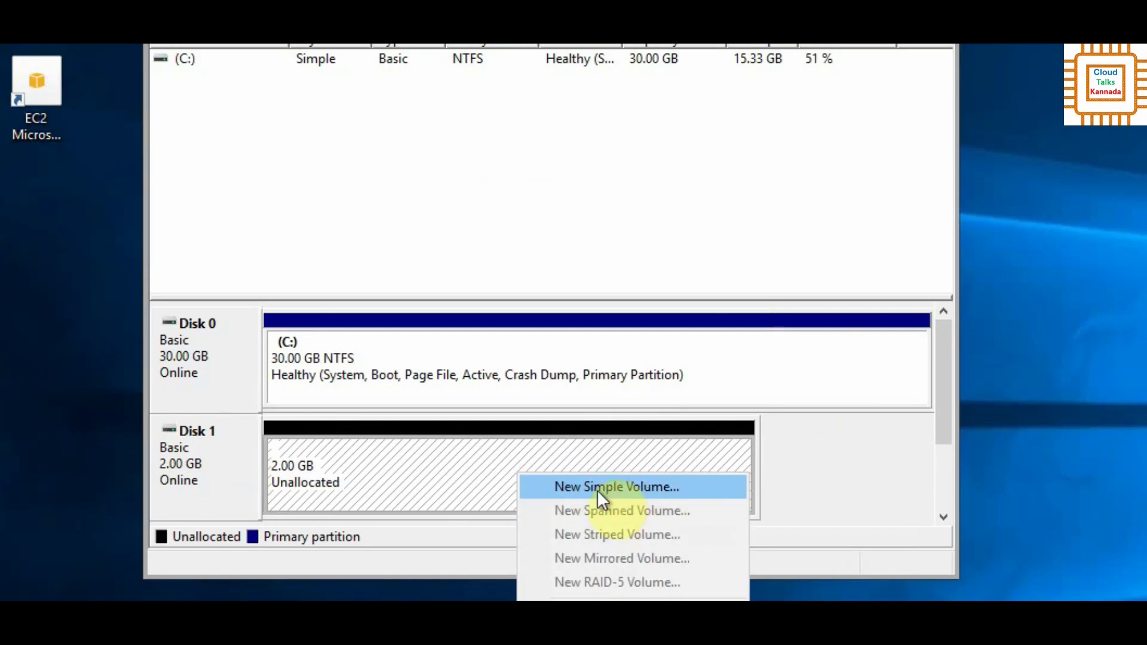
{"action": "left_click", "coordinate": [652, 485]}
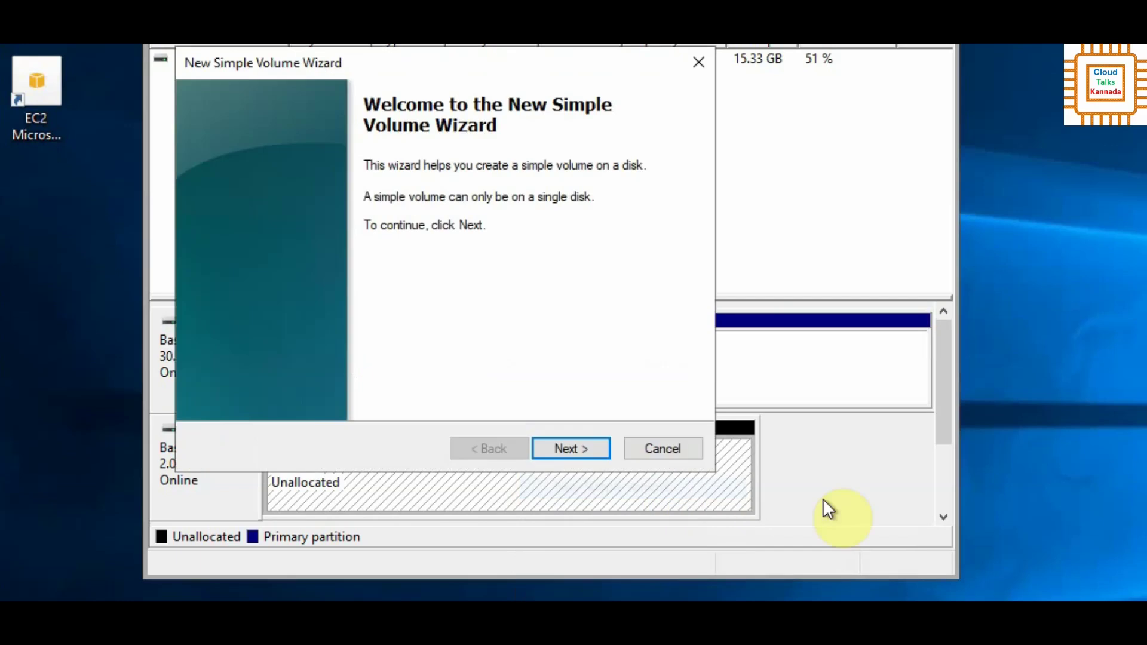
{"action": "left_click_drag", "start_coordinate": [584, 69], "coordinate": [981, 143]}
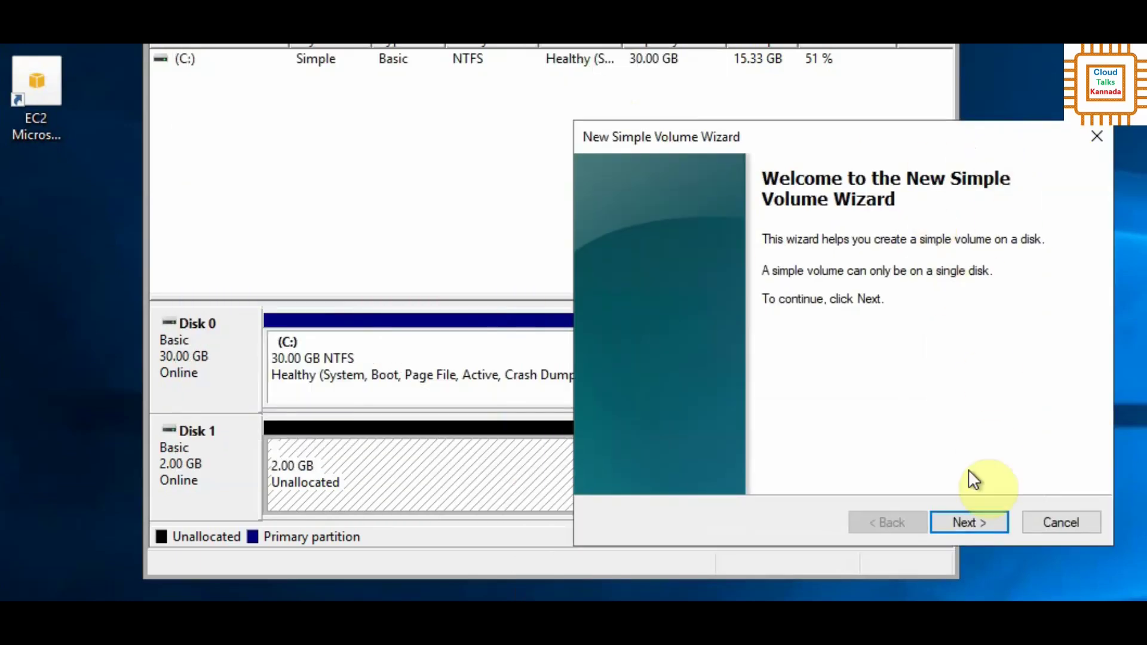
{"action": "left_click", "coordinate": [969, 518]}
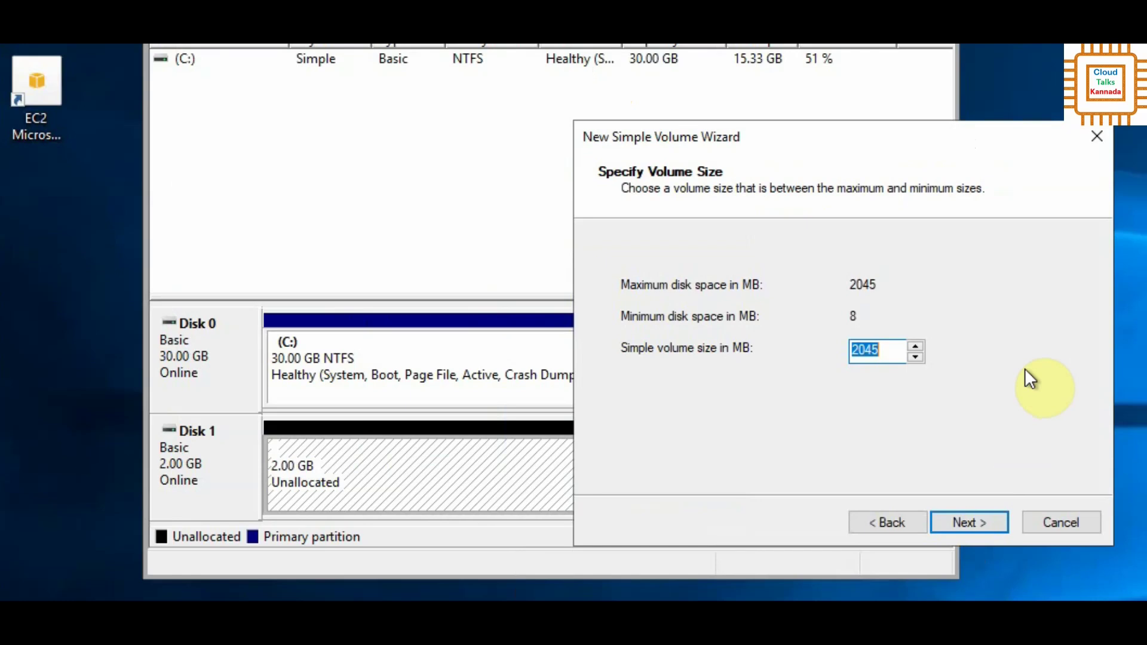
{"action": "left_click", "coordinate": [969, 523]}
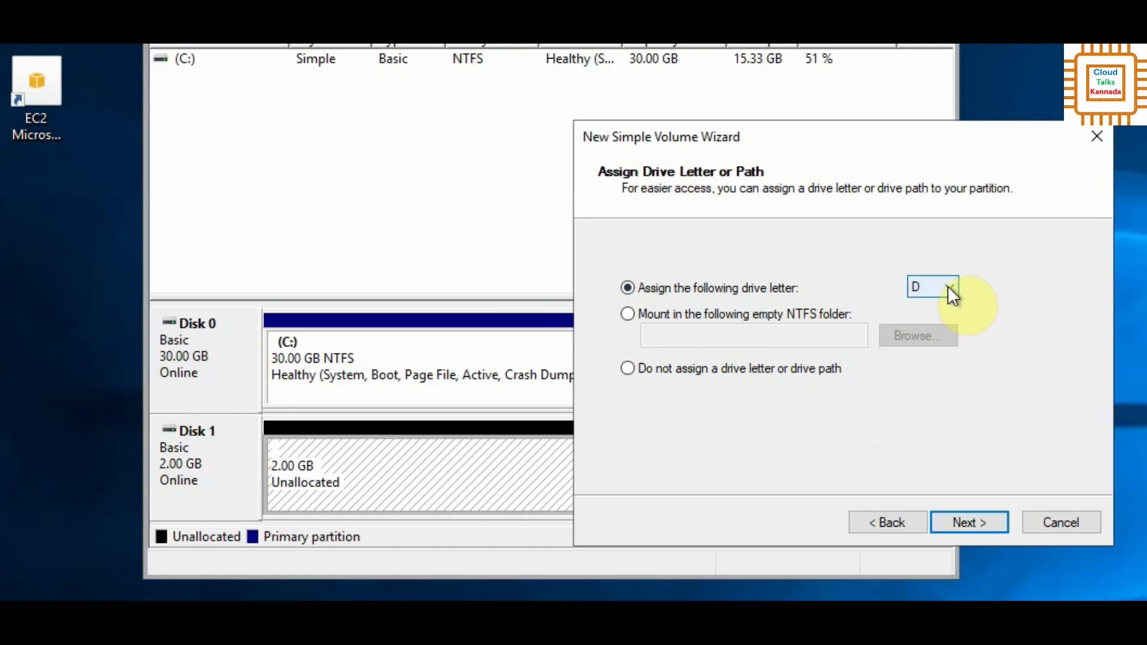
{"action": "left_click", "coordinate": [964, 523]}
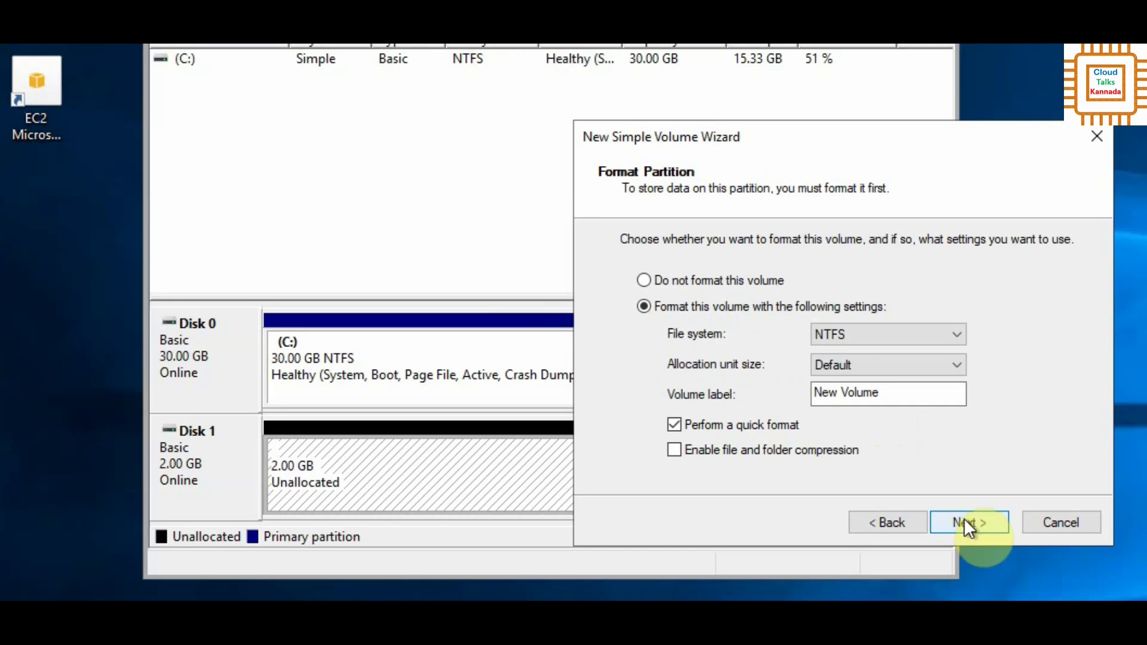
Choose NTFS with default allocation unit size, label New Volume and quick format, and finish creating the simple volume
{"action": "left_click", "coordinate": [898, 335]}
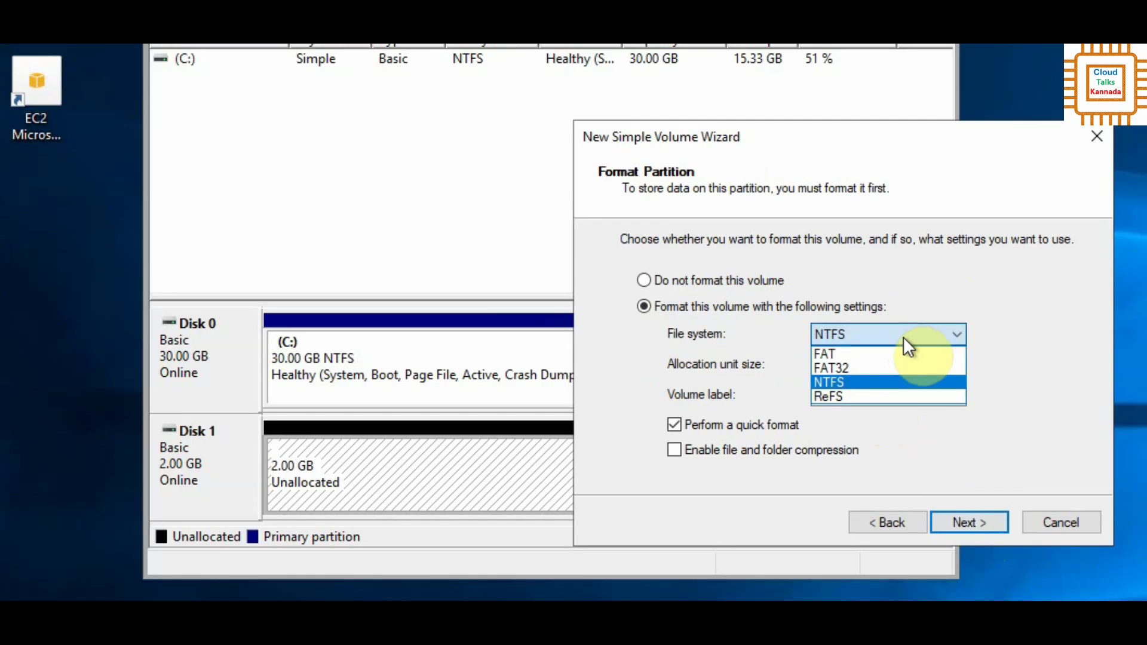
{"action": "left_click", "coordinate": [902, 380]}
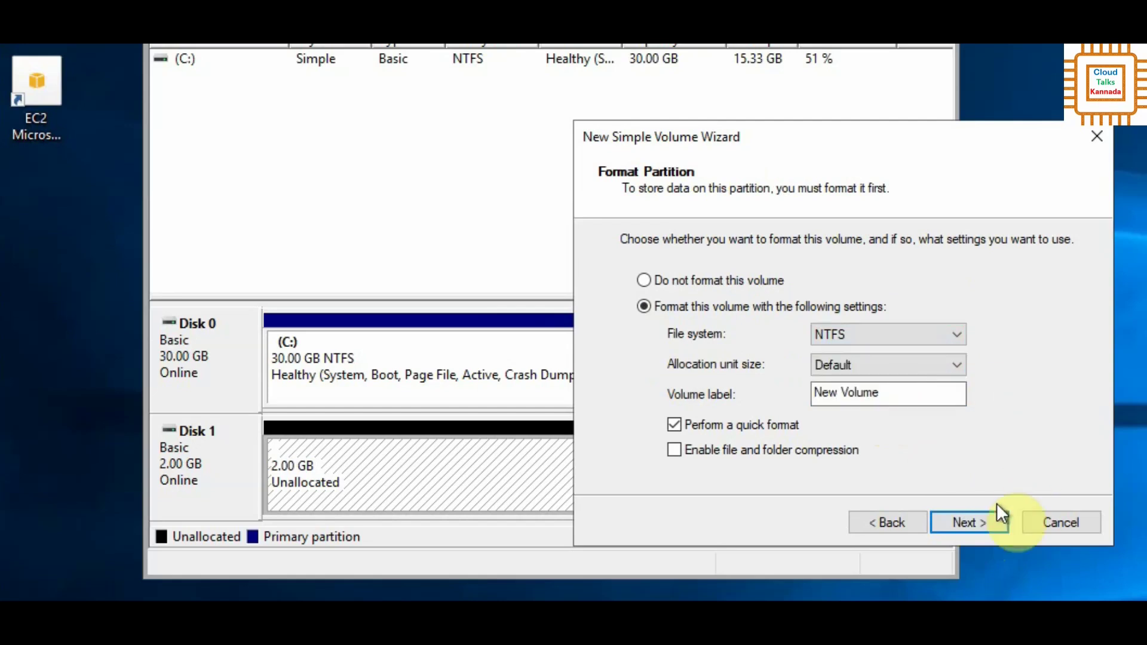
{"action": "left_click", "coordinate": [969, 523]}
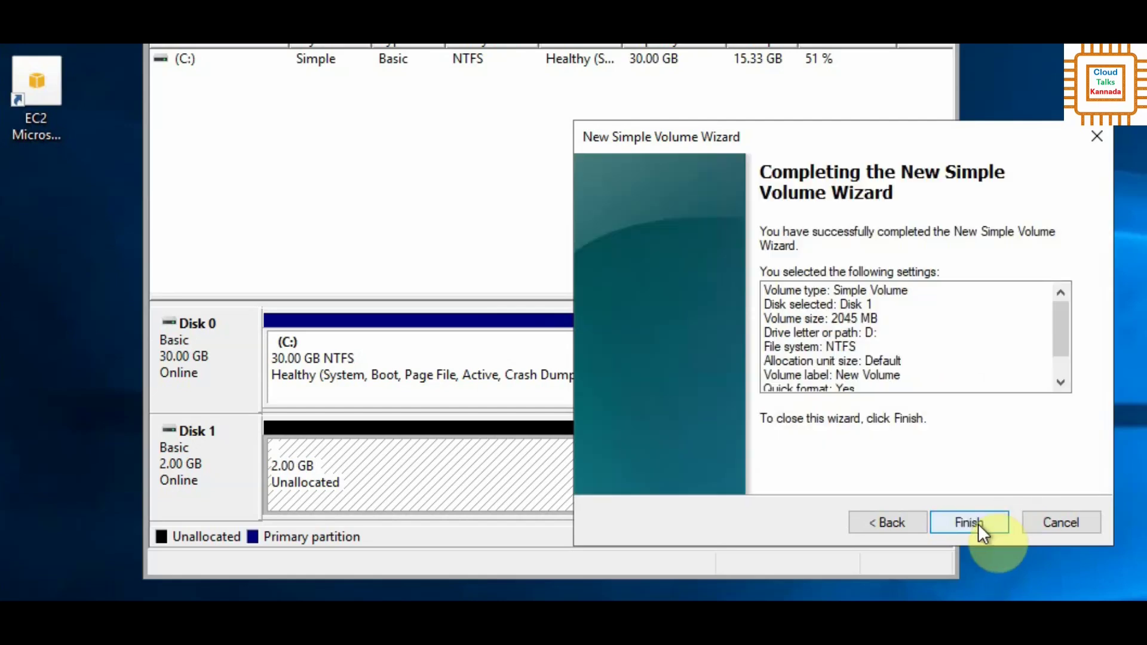
{"action": "left_click", "coordinate": [975, 520]}
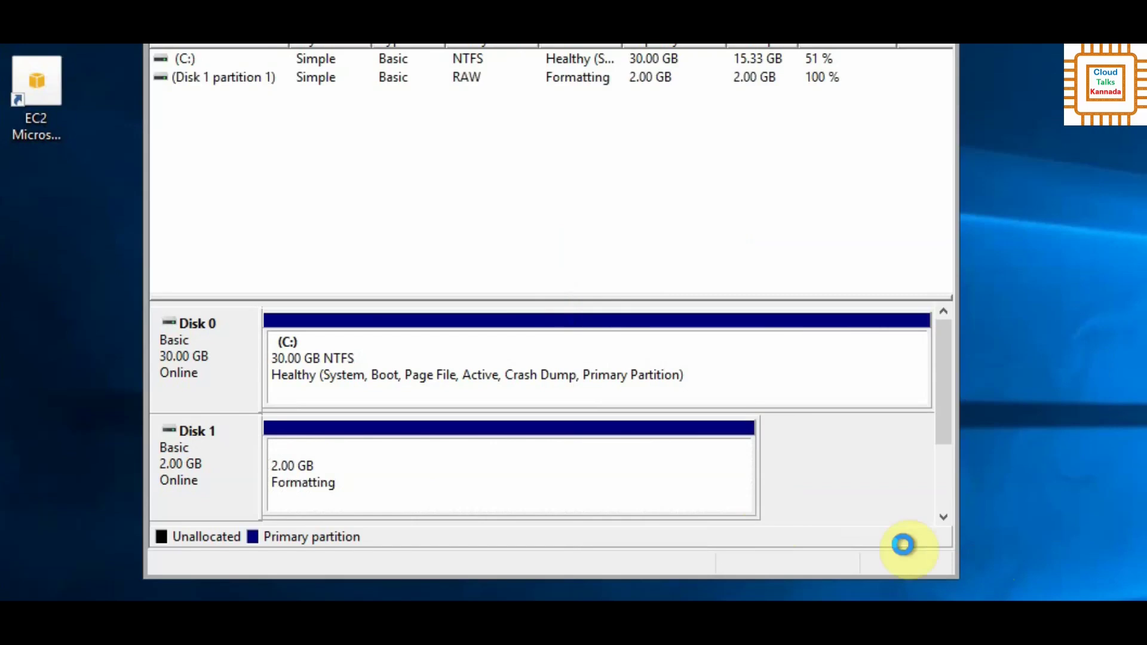